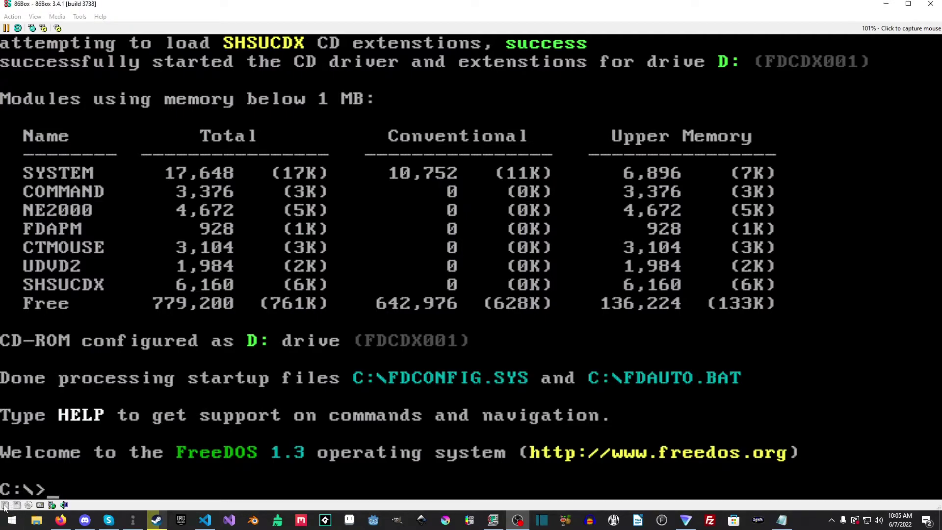
Step: Mount the existing BBSFLOP.IMG disk image in floppy drive A
{"action": "left_click", "coordinate": [16, 505]}
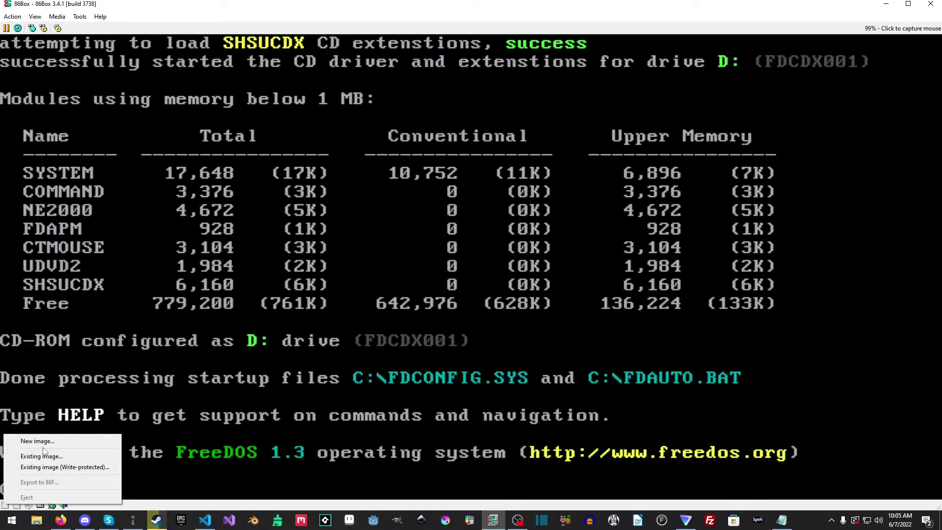
{"action": "left_click", "coordinate": [62, 460]}
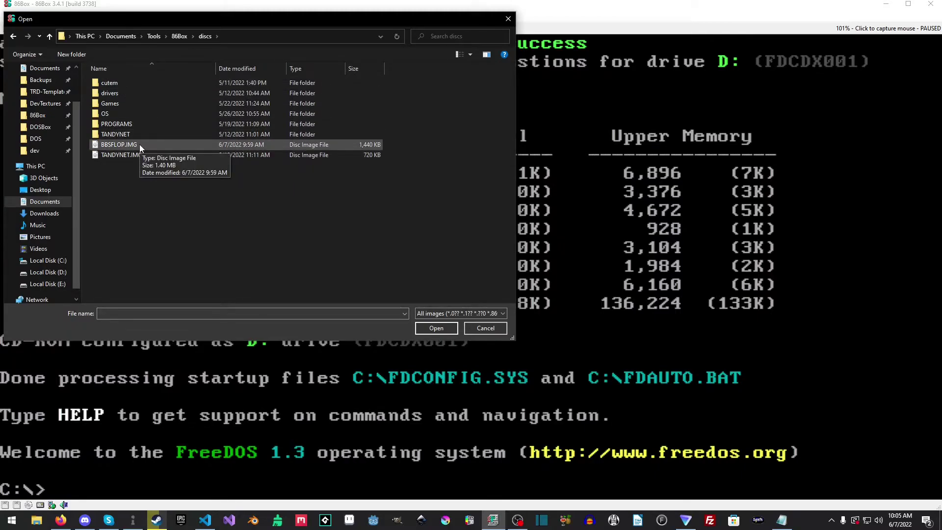
{"action": "double_click", "coordinate": [139, 144]}
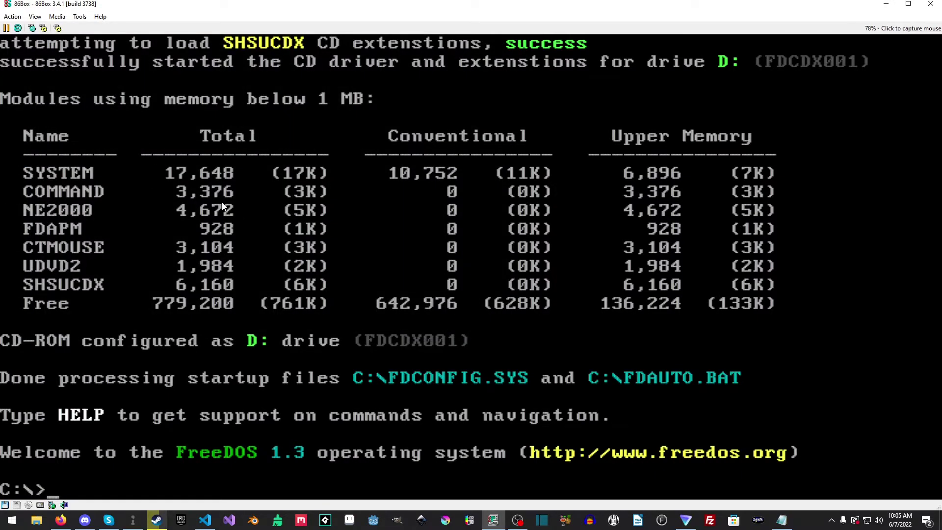
Step: Switch to drive A: and list its DRIVER and MTCP folders and README.TXT
{"action": "type", "text": "A:"}
{"action": "key", "text": "Return"}
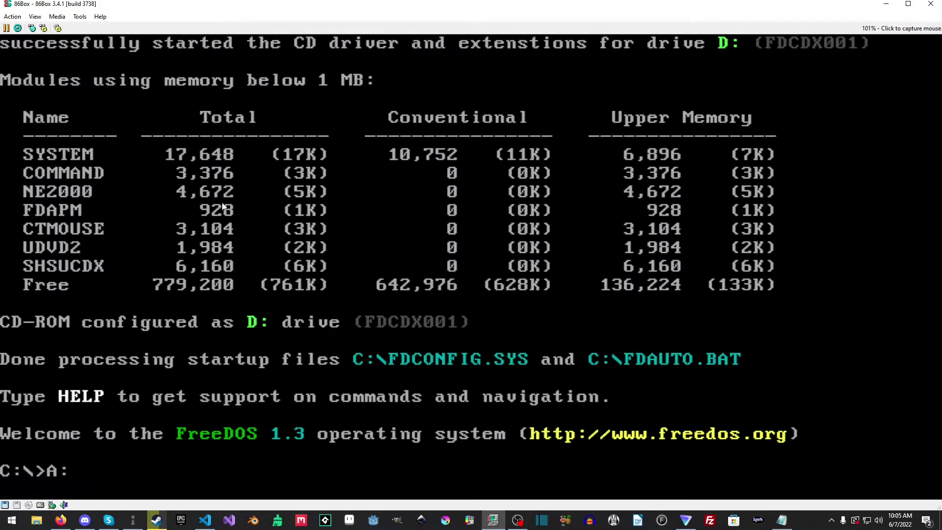
{"action": "type", "text": "dir"}
{"action": "key", "text": "Return"}
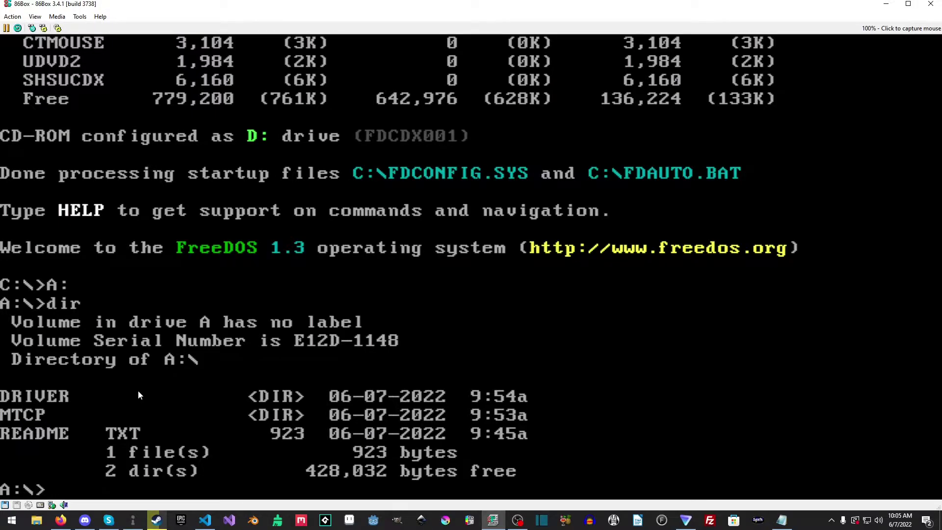
{"action": "left_click", "coordinate": [80, 16]}
{"action": "left_click", "coordinate": [95, 27]}
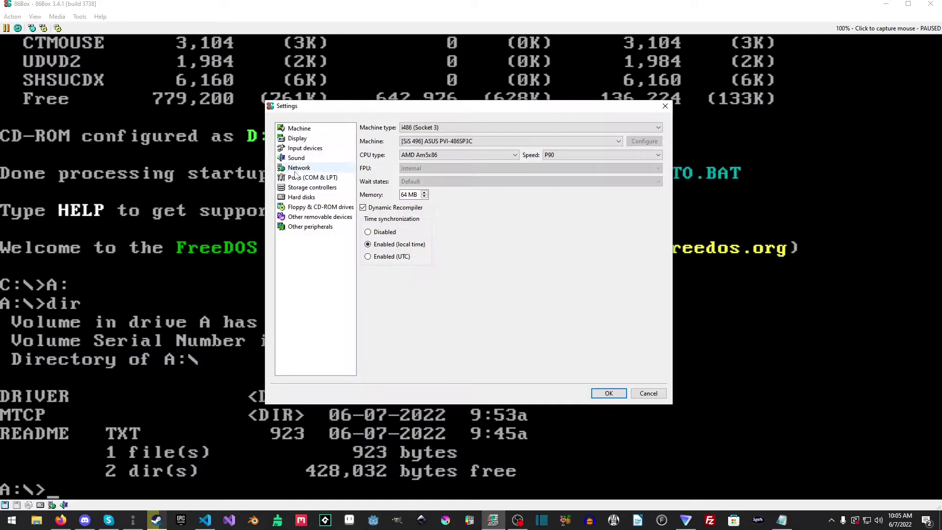
{"action": "left_click", "coordinate": [299, 167]}
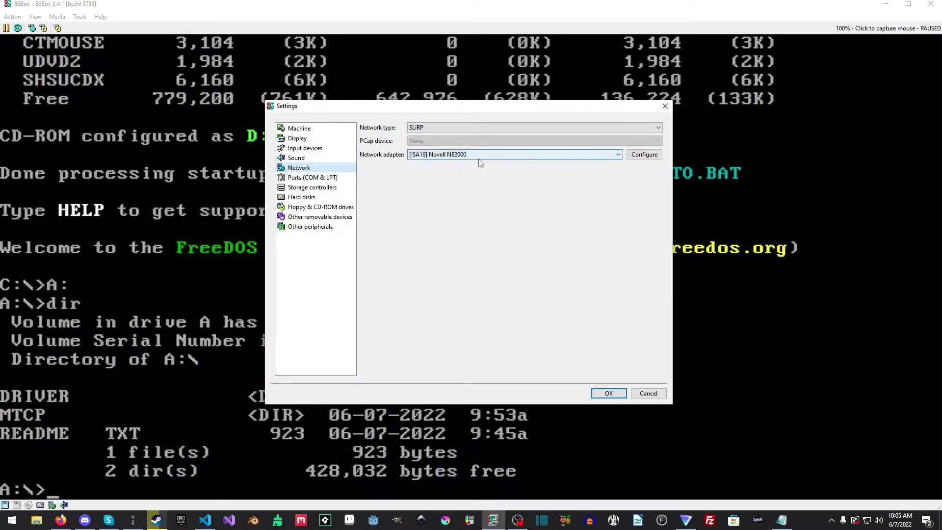
{"action": "left_click", "coordinate": [643, 155]}
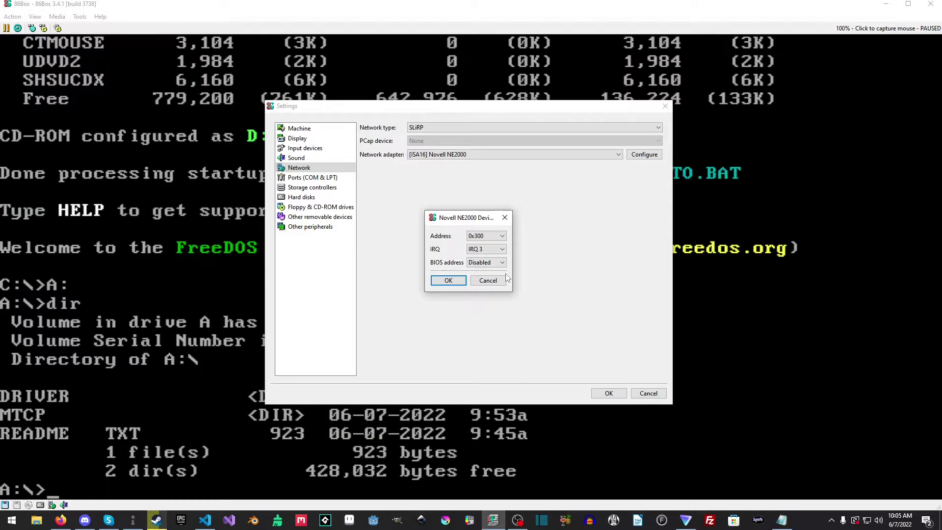
{"action": "left_click", "coordinate": [501, 280]}
Step: Resume the machine, then list A:\DRIVER, which contains NE2000.COM
{"action": "left_click", "coordinate": [648, 393]}
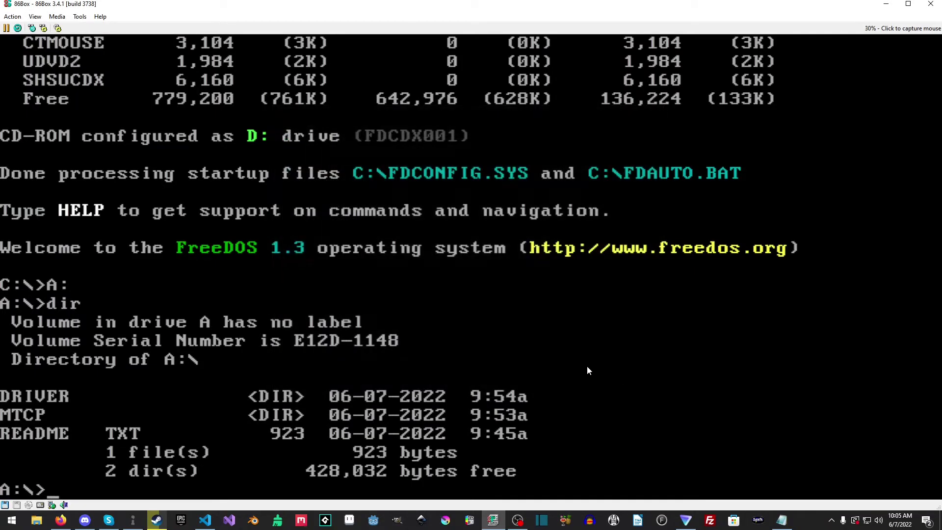
{"action": "type", "text": "cdd"}
{"action": "key", "text": "BackSpace"}
{"action": "type", "text": "driver"}
{"action": "key", "text": "Return"}
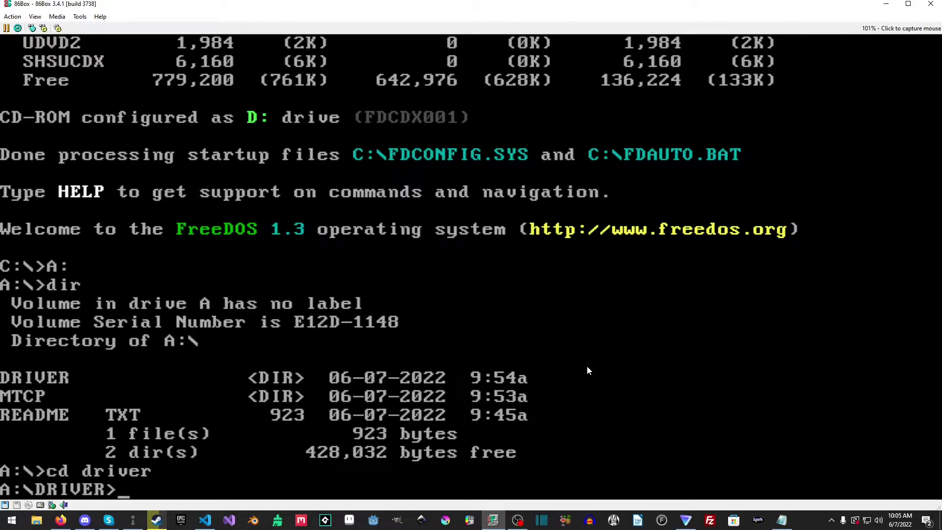
{"action": "type", "text": "dir"}
{"action": "key", "text": "Return"}
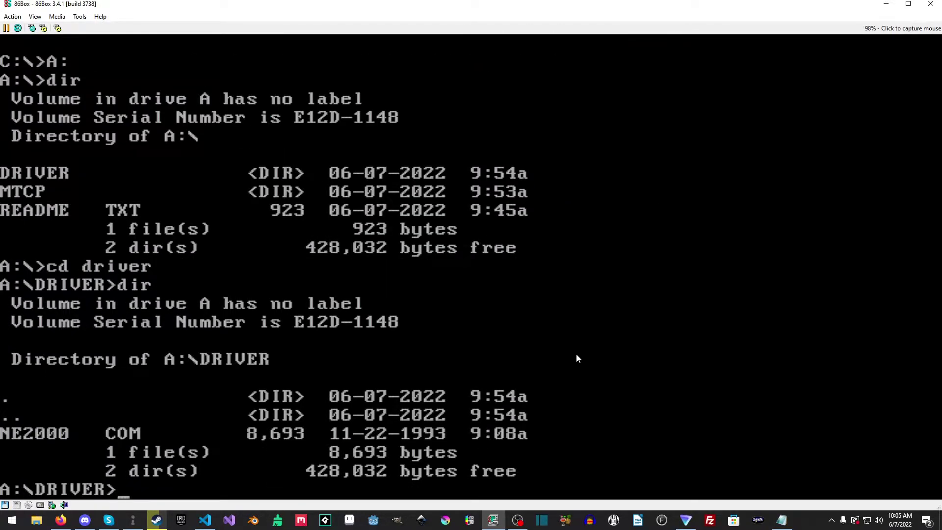
Step: Switch to C: and list C:\FREEDOS\DRIVERS, which also contains NE2000.COM
{"action": "type", "text": "C:"}
{"action": "key", "text": "Return"}
{"action": "type", "text": "c:"}
{"action": "key", "text": "BackSpace"}
{"action": "key", "text": "BackSpace"}
{"action": "type", "text": "cd c:\f"}
{"action": "type", "text": "reedos\\dr"}
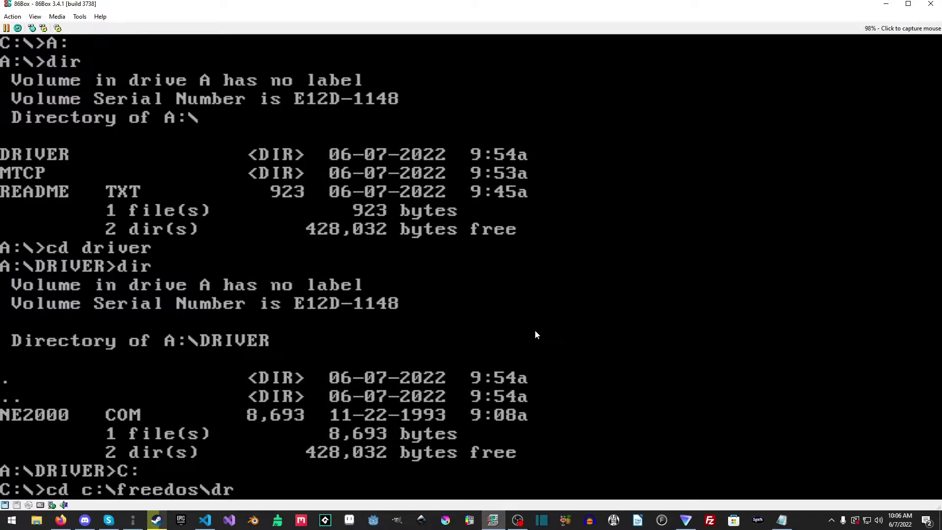
{"action": "type", "text": "ivers"}
{"action": "key", "text": "Return"}
{"action": "type", "text": "dir"}
{"action": "key", "text": "Return"}
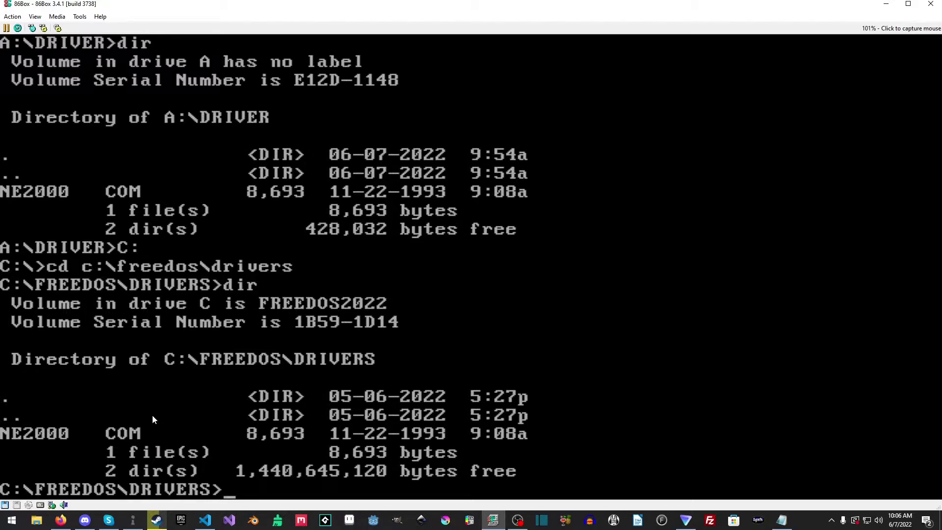
Step: Go up to the C:\ root, then return to the A:\ root
{"action": "type", "text": "cd.."}
{"action": "key", "text": "Return"}
{"action": "type", "text": "cd.."}
{"action": "key", "text": "Return"}
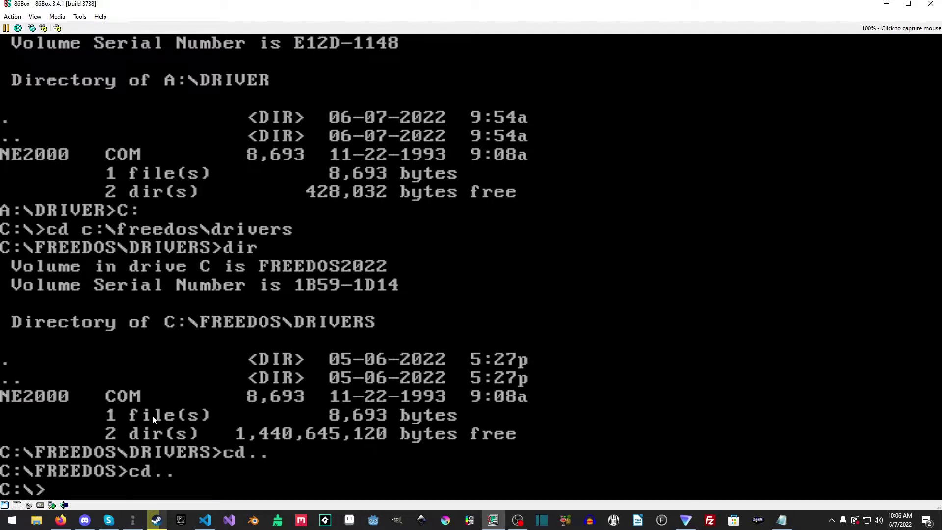
{"action": "type", "text": "A:"}
{"action": "key", "text": "Return"}
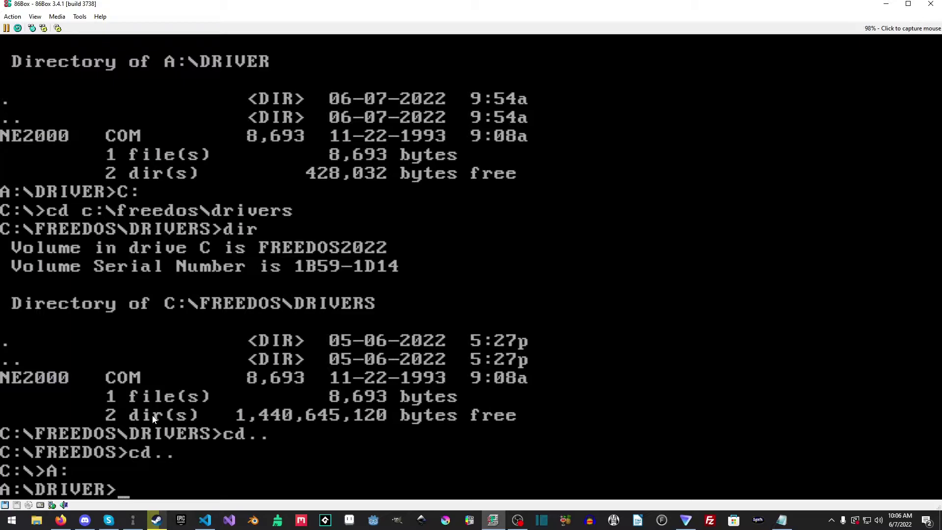
{"action": "type", "text": "cd.."}
{"action": "key", "text": "Return"}
{"action": "type", "text": "cd m"}
{"action": "key", "text": "BackSpace"}
{"action": "key", "text": "BackSpace"}
{"action": "key", "text": "BackSpace"}
{"action": "key", "text": "BackSpace"}
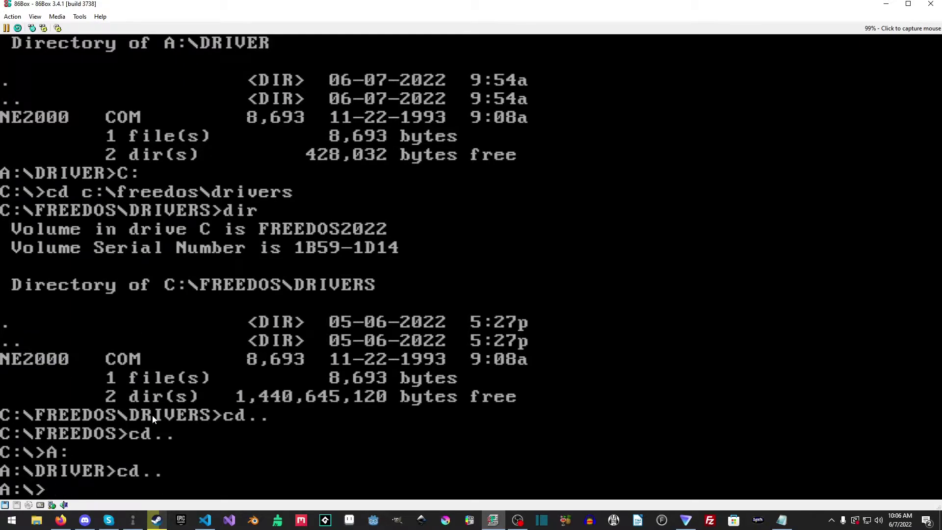
Step: List A:\MTCP's 16 files, including DHCP.EXE, TELNET.EXE and MTCP.CFG, then return to A:\
{"action": "type", "text": "cd mtcp"}
{"action": "key", "text": "Return"}
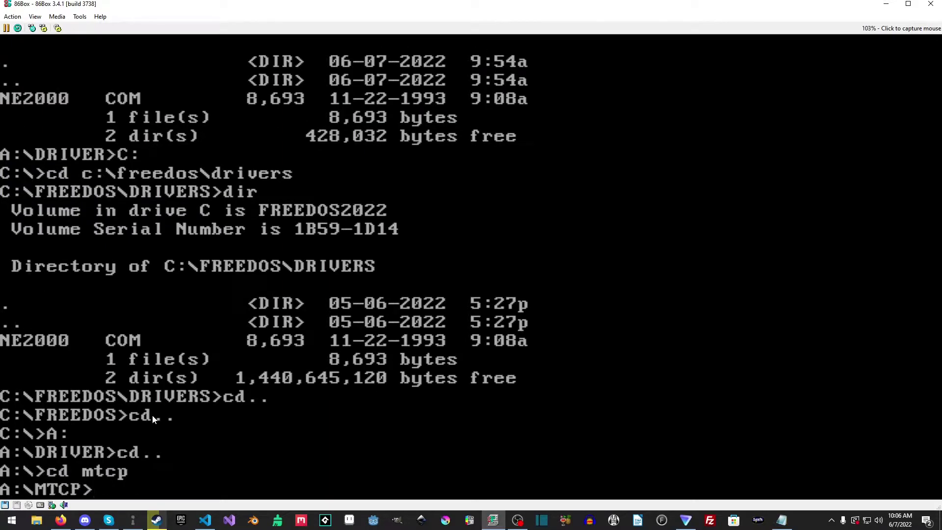
{"action": "type", "text": "dir"}
{"action": "key", "text": "Return"}
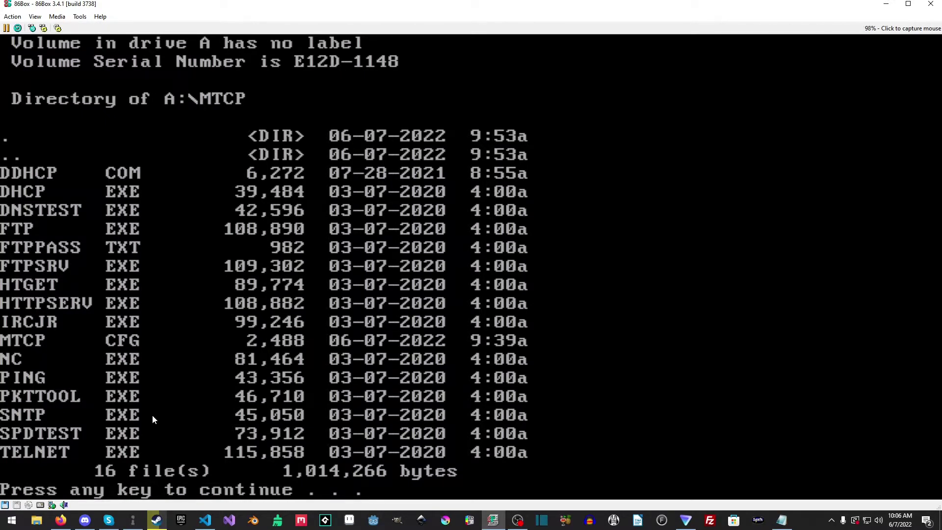
{"action": "key", "text": "space"}
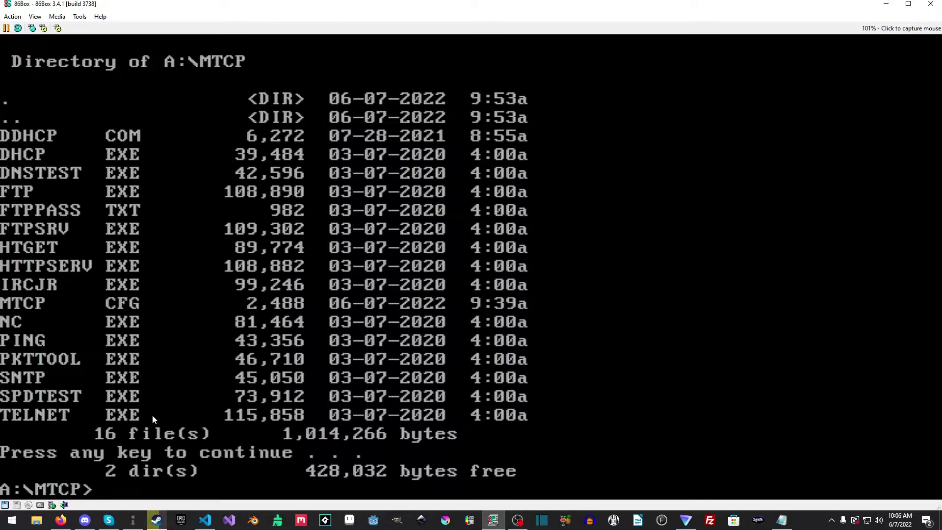
{"action": "type", "text": "edi"}
{"action": "key", "text": "BackSpace"}
{"action": "key", "text": "BackSpace"}
{"action": "key", "text": "BackSpace"}
{"action": "type", "text": "cd.."}
{"action": "key", "text": "Return"}
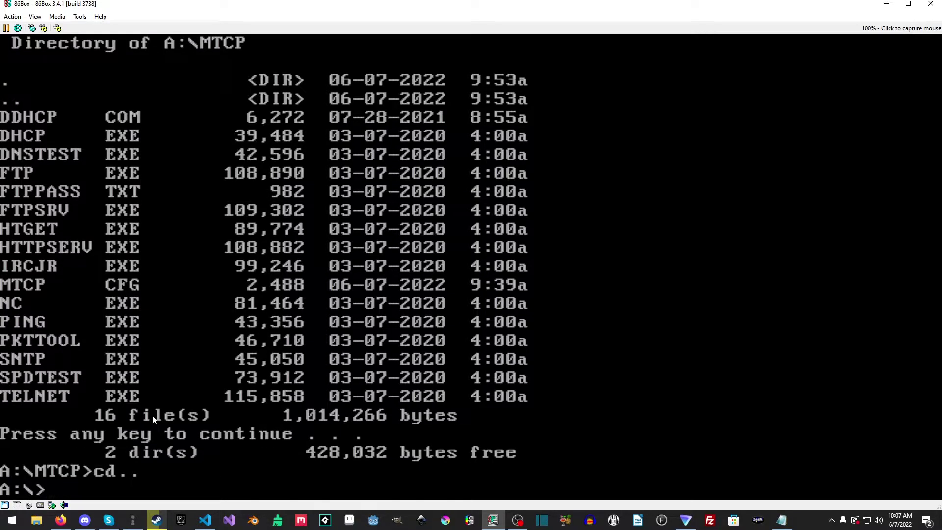
Step: Copy MTCP to C:\NET\MTCP with xcopy /e /i, then list that folder with dir /w
{"action": "type", "text": "xcopy"}
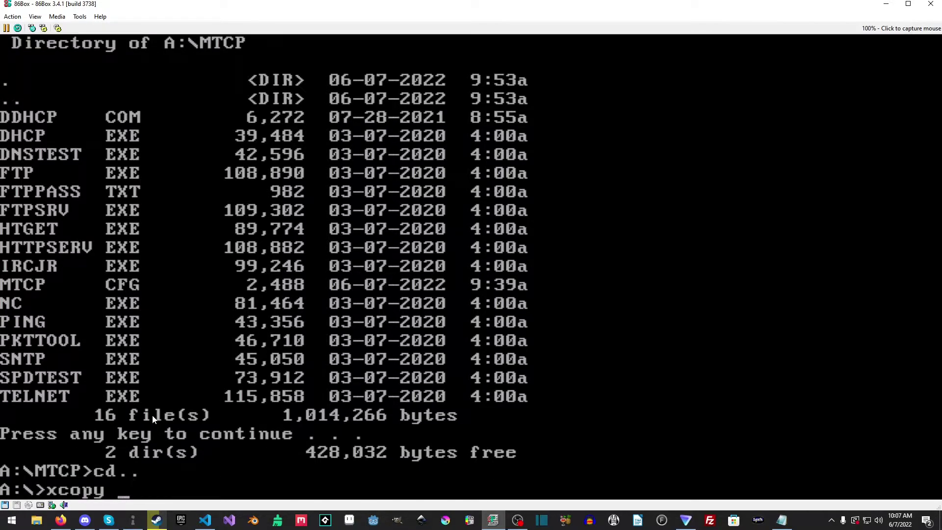
{"action": "type", "text": " mtcp c:\\"}
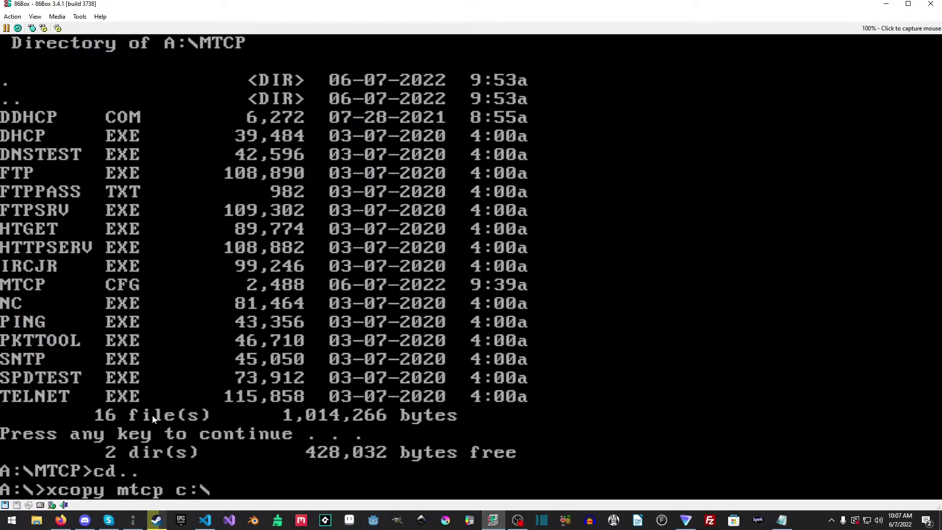
{"action": "type", "text": "net\\mtcp"}
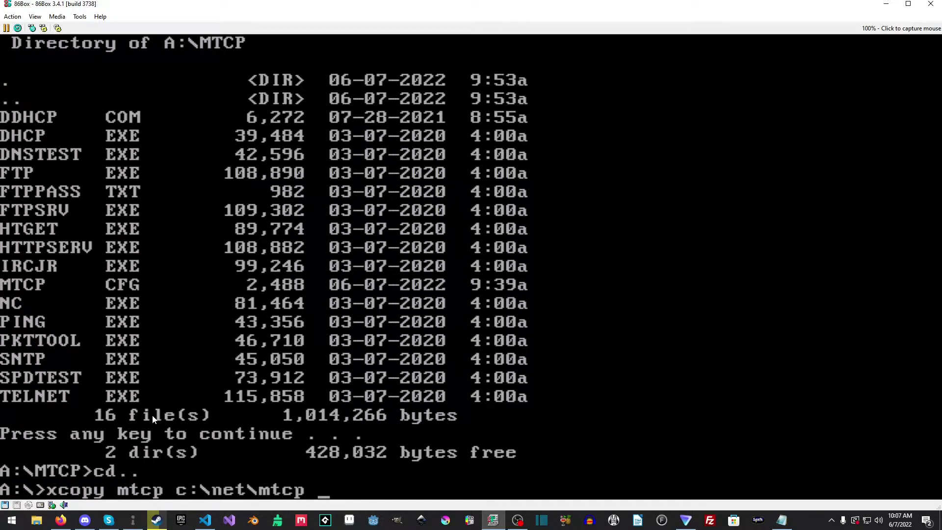
{"action": "type", "text": " /e /i"}
{"action": "key", "text": "Return"}
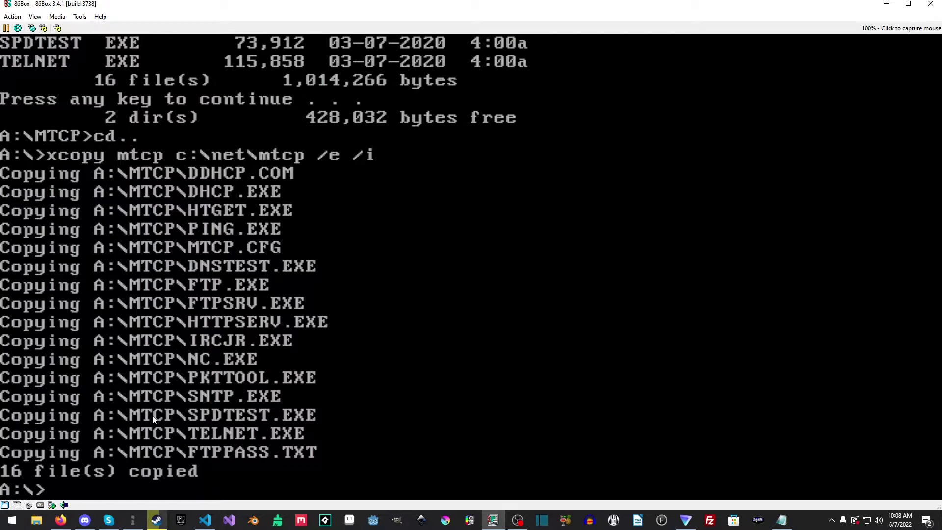
{"action": "type", "text": "C:"}
{"action": "key", "text": "Return"}
{"action": "type", "text": "cd "}
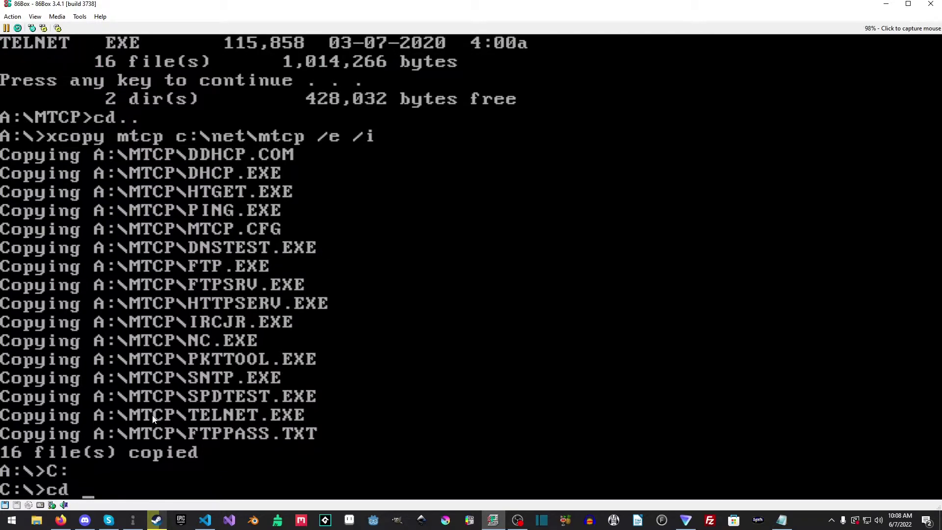
{"action": "type", "text": "net\\m"}
{"action": "key", "text": "BackSpace"}
{"action": "type", "text": "net\\mtcp"}
{"action": "key", "text": "Return"}
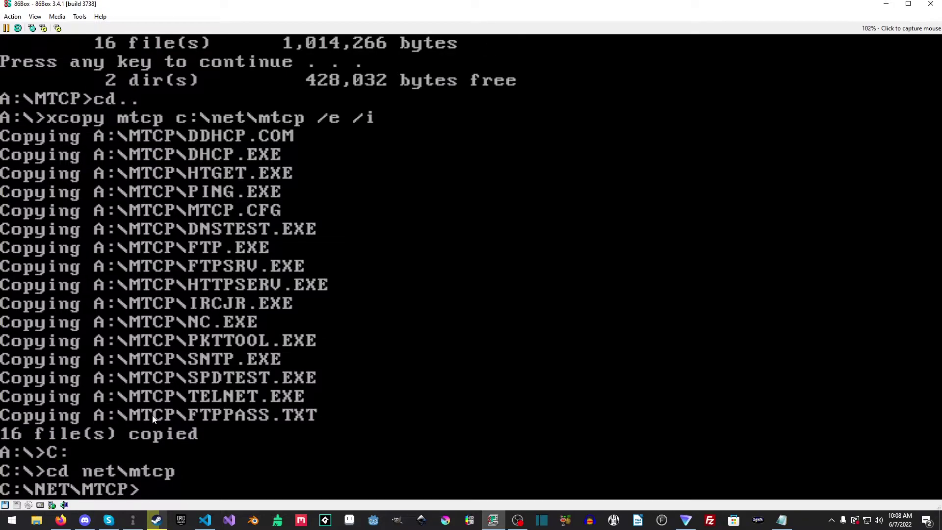
{"action": "type", "text": "dir /w"}
{"action": "key", "text": "Return"}
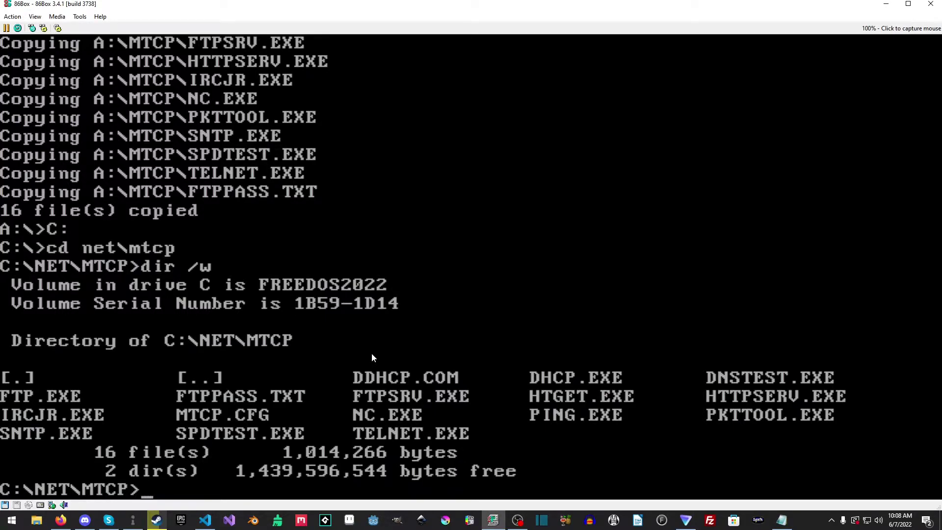
Step: Open FTPPASS.TXT in FreeDOS Edit and read through its user entries
{"action": "type", "text": "c"}
{"action": "key", "text": "BackSpace"}
{"action": "type", "text": "edit"}
{"action": "key", "text": "Return"}
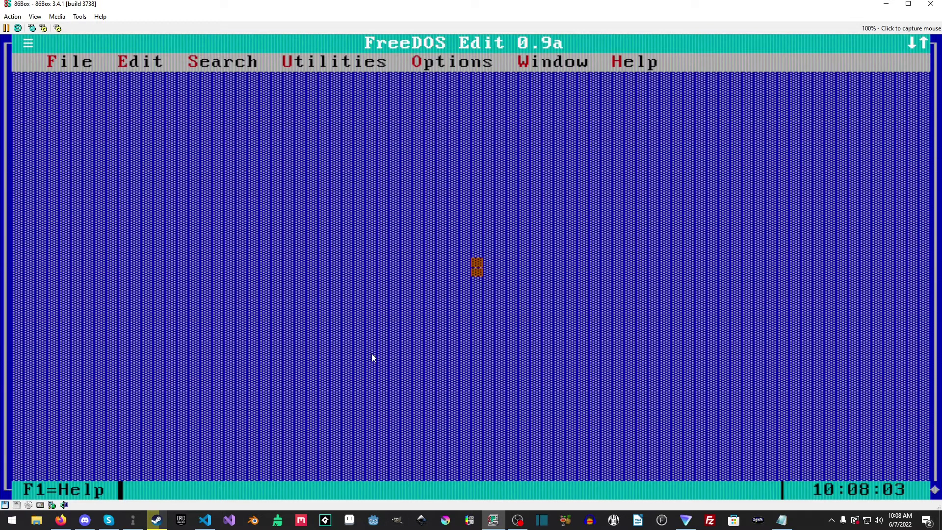
{"action": "key", "text": "F3"}
{"action": "key", "text": "Tab"}
{"action": "key", "text": "Down"}
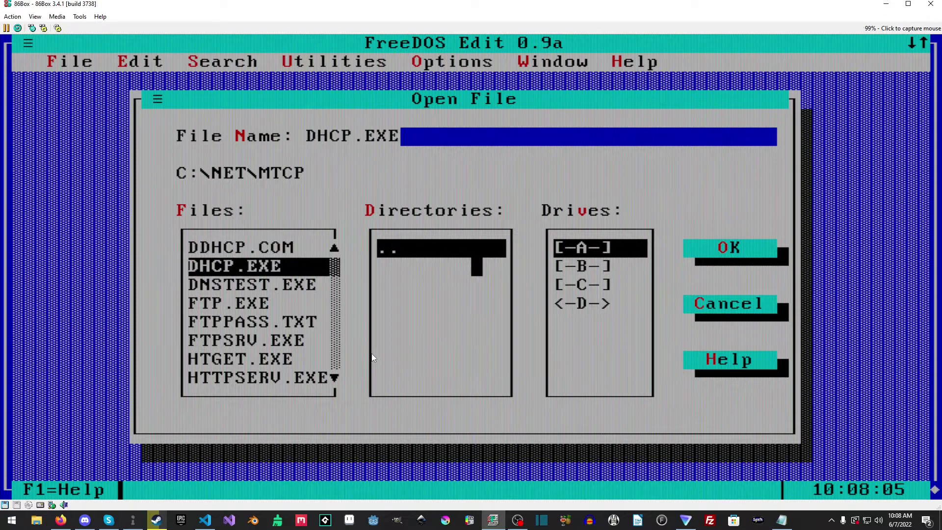
{"action": "key", "text": "Down"}
{"action": "key", "text": "Down"}
{"action": "key", "text": "Down"}
{"action": "key", "text": "Down"}
{"action": "key", "text": "Up"}
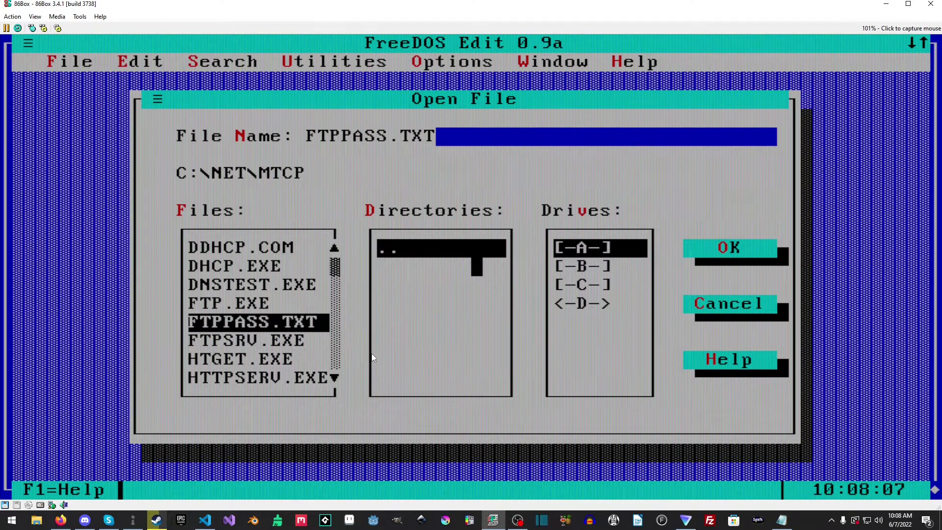
{"action": "key", "text": "Return"}
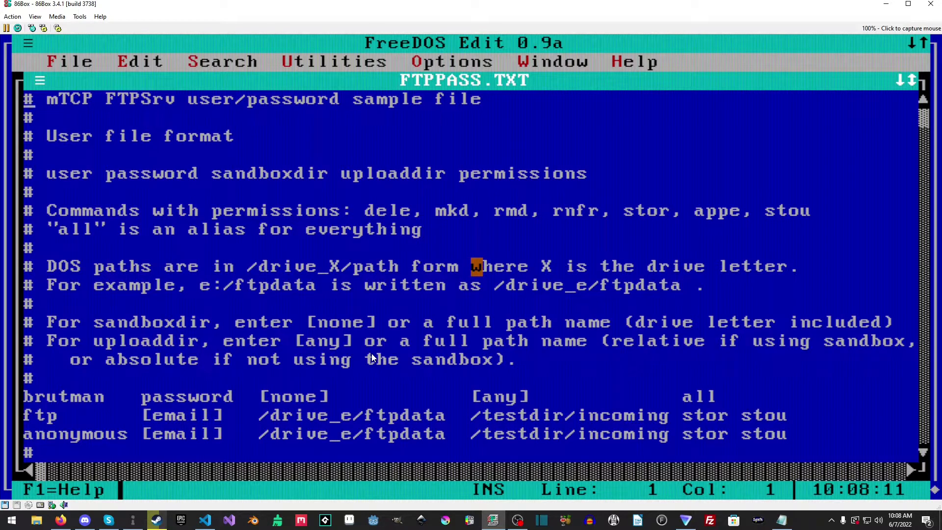
{"action": "scroll", "coordinate": [372, 354], "scroll_direction": "down", "scroll_amount": 2}
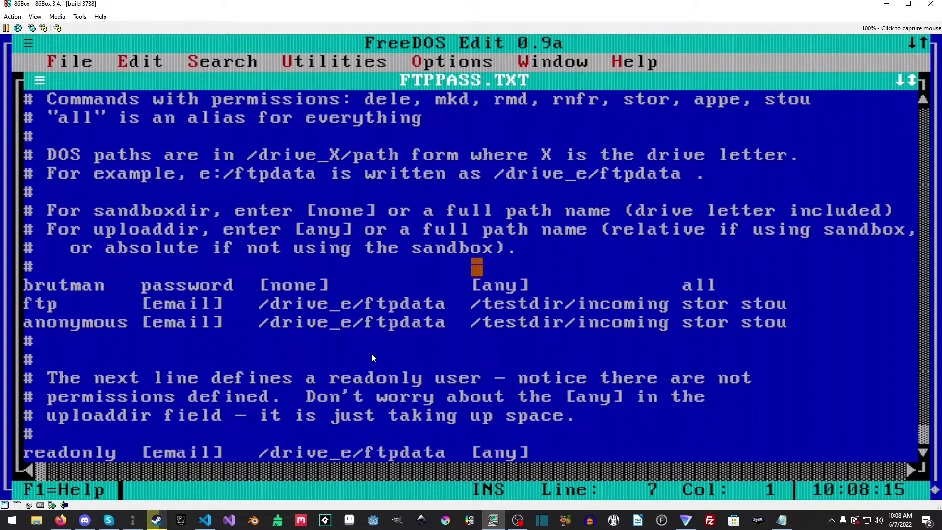
{"action": "key", "text": "Up"}
{"action": "key", "text": "Down"}
{"action": "key", "text": "Down"}
{"action": "key", "text": "Down"}
{"action": "key", "text": "Down"}
{"action": "key", "text": "Down"}
{"action": "key", "text": "Down"}
{"action": "key", "text": "Down"}
{"action": "key", "text": "Down"}
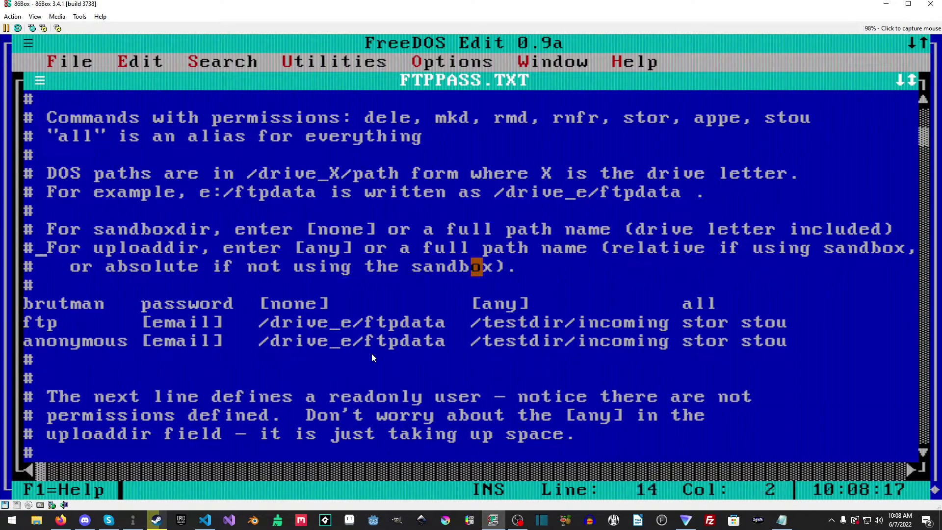
Step: Exit the editor, relaunch edit, and bring up its open-file list
{"action": "key", "text": "alt+f"}
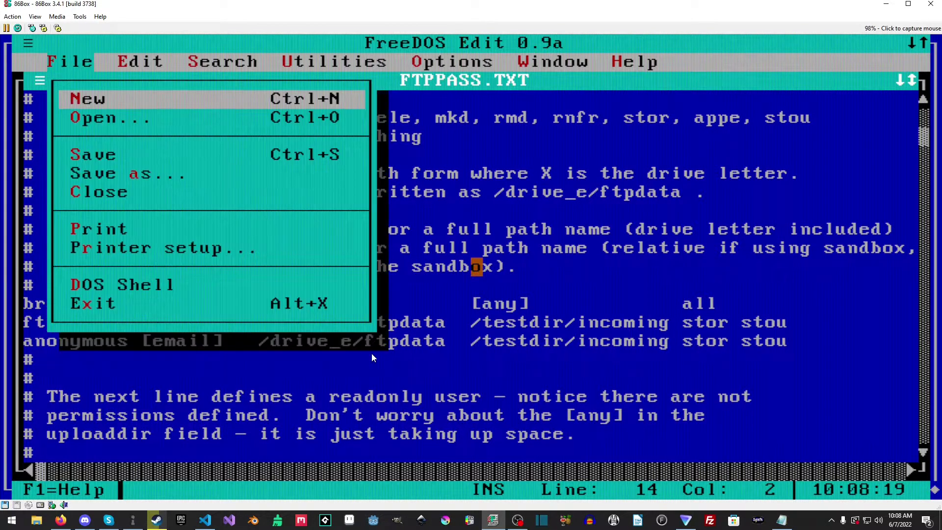
{"action": "key", "text": "x"}
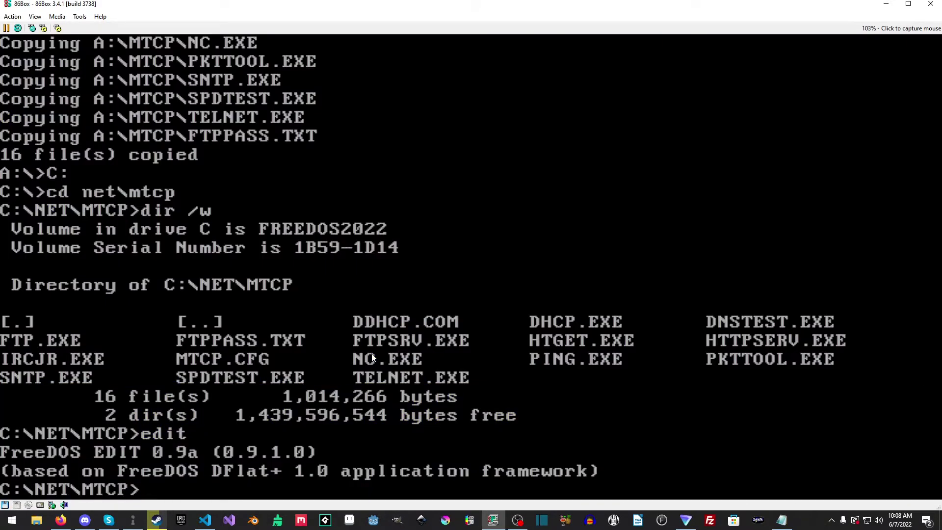
{"action": "type", "text": "edit"}
{"action": "key", "text": "Return"}
{"action": "key", "text": "F3"}
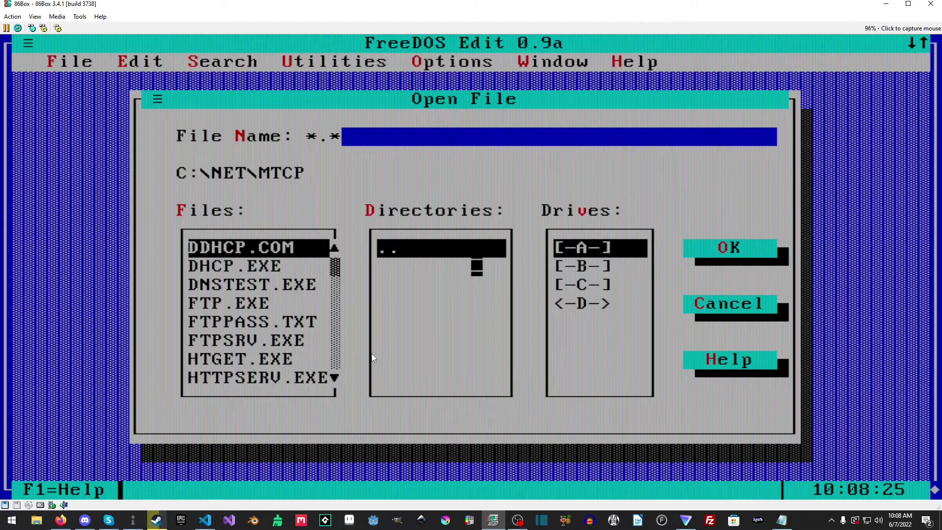
Step: Open MTCP.CFG and review the packetint 0x60, hostname and MTU settings
{"action": "key", "text": "Down"}
{"action": "key", "text": "Down"}
{"action": "key", "text": "Down"}
{"action": "key", "text": "Down"}
{"action": "key", "text": "Down"}
{"action": "key", "text": "Down"}
{"action": "key", "text": "Down"}
{"action": "key", "text": "Down"}
{"action": "key", "text": "Down"}
{"action": "key", "text": "Down"}
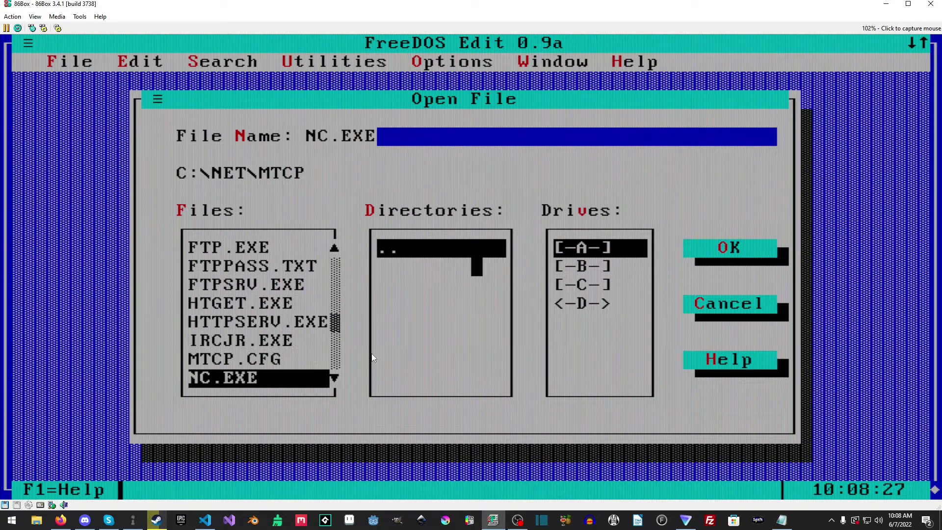
{"action": "key", "text": "Up"}
{"action": "key", "text": "Return"}
{"action": "key", "text": "Down"}
{"action": "key", "text": "Down"}
{"action": "key", "text": "Down"}
{"action": "key", "text": "Down"}
{"action": "key", "text": "Down"}
{"action": "key", "text": "Down"}
{"action": "key", "text": "Down"}
{"action": "key", "text": "Down"}
{"action": "key", "text": "Down"}
{"action": "key", "text": "Down"}
{"action": "key", "text": "Down"}
{"action": "key", "text": "Down"}
{"action": "key", "text": "Down"}
{"action": "key", "text": "Down"}
{"action": "key", "text": "Down"}
{"action": "key", "text": "Down"}
{"action": "key", "text": "Up"}
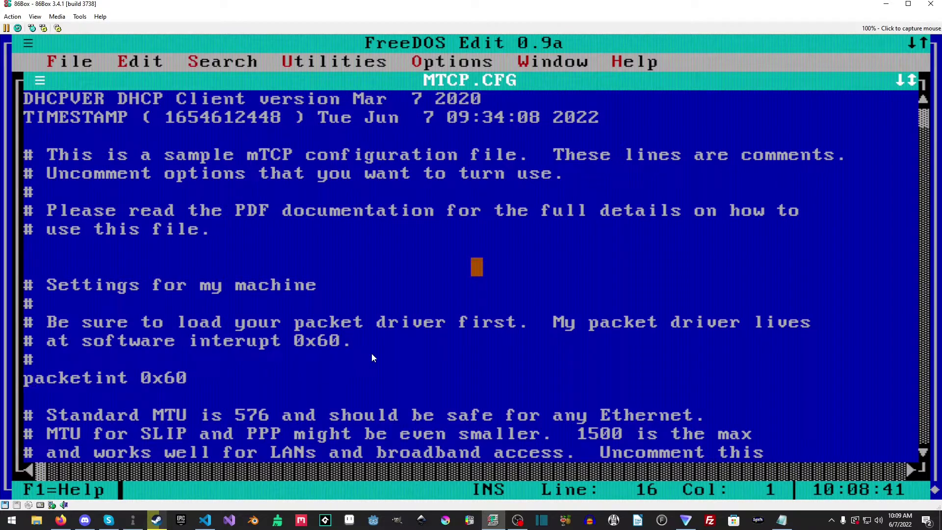
{"action": "key", "text": "Down"}
{"action": "key", "text": "Down"}
{"action": "key", "text": "Down"}
{"action": "key", "text": "Down"}
{"action": "key", "text": "Down"}
{"action": "key", "text": "Down"}
{"action": "key", "text": "Down"}
{"action": "key", "text": "Down"}
{"action": "key", "text": "Down"}
{"action": "key", "text": "Down"}
{"action": "key", "text": "Down"}
{"action": "key", "text": "Down"}
{"action": "key", "text": "Down"}
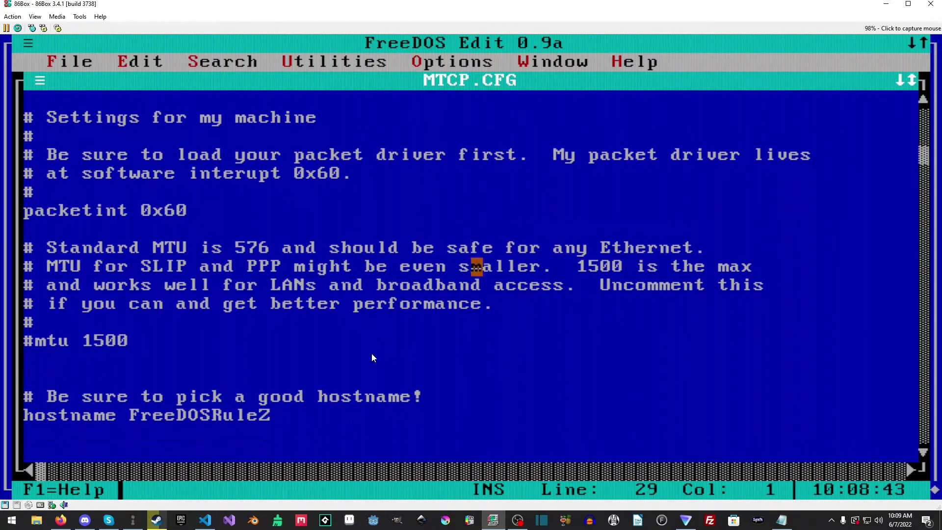
{"action": "key", "text": "Down"}
{"action": "key", "text": "Down"}
{"action": "key", "text": "Down"}
{"action": "key", "text": "Up"}
{"action": "key", "text": "Up"}
{"action": "key", "text": "Up"}
{"action": "key", "text": "Up"}
{"action": "key", "text": "Up"}
{"action": "key", "text": "Up"}
{"action": "key", "text": "Up"}
{"action": "key", "text": "Up"}
{"action": "key", "text": "Up"}
{"action": "key", "text": "Up"}
{"action": "key", "text": "Up"}
{"action": "key", "text": "Up"}
{"action": "key", "text": "Up"}
{"action": "key", "text": "Up"}
{"action": "key", "text": "Up"}
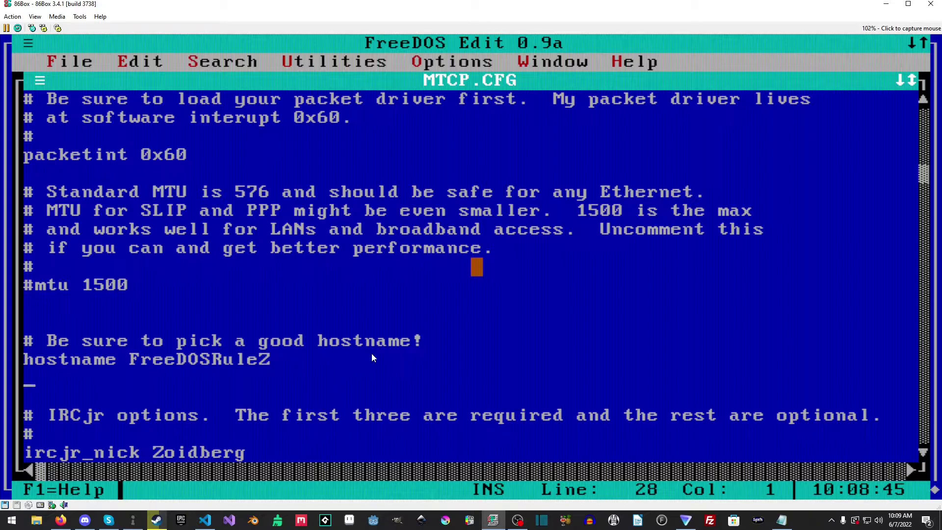
Step: Review the IRCjr and FTP options and the DHCP settings with IPADDR 10.0.2.15
{"action": "key", "text": "Down"}
{"action": "key", "text": "Down"}
{"action": "key", "text": "Down"}
{"action": "key", "text": "Down"}
{"action": "key", "text": "Down"}
{"action": "key", "text": "Down"}
{"action": "key", "text": "Down"}
{"action": "key", "text": "Down"}
{"action": "key", "text": "Down"}
{"action": "key", "text": "Down"}
{"action": "key", "text": "Down"}
{"action": "key", "text": "Down"}
{"action": "key", "text": "Down"}
{"action": "key", "text": "Down"}
{"action": "key", "text": "Down"}
{"action": "key", "text": "Down"}
{"action": "key", "text": "Down"}
{"action": "key", "text": "Down"}
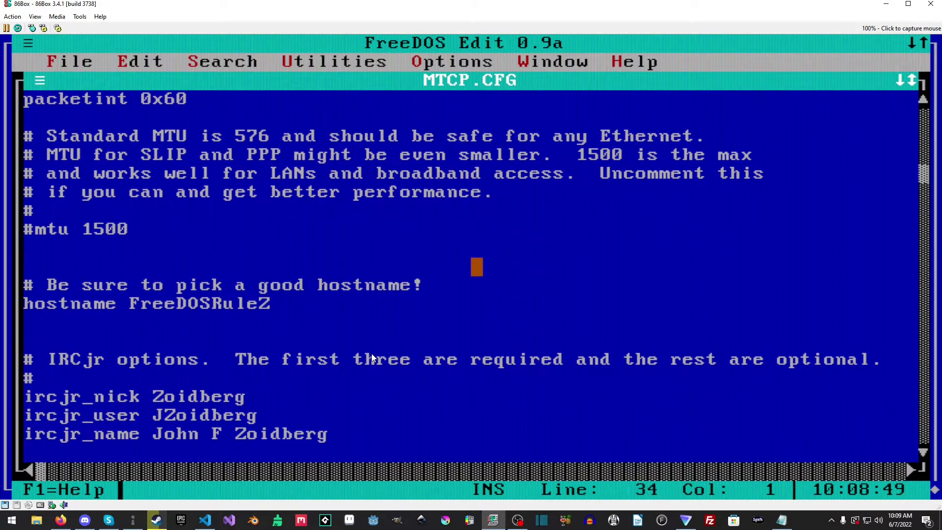
{"action": "key", "text": "Down"}
{"action": "key", "text": "Down"}
{"action": "key", "text": "Down"}
{"action": "key", "text": "Down"}
{"action": "key", "text": "Down"}
{"action": "key", "text": "Down"}
{"action": "key", "text": "Down"}
{"action": "key", "text": "Down"}
{"action": "key", "text": "Down"}
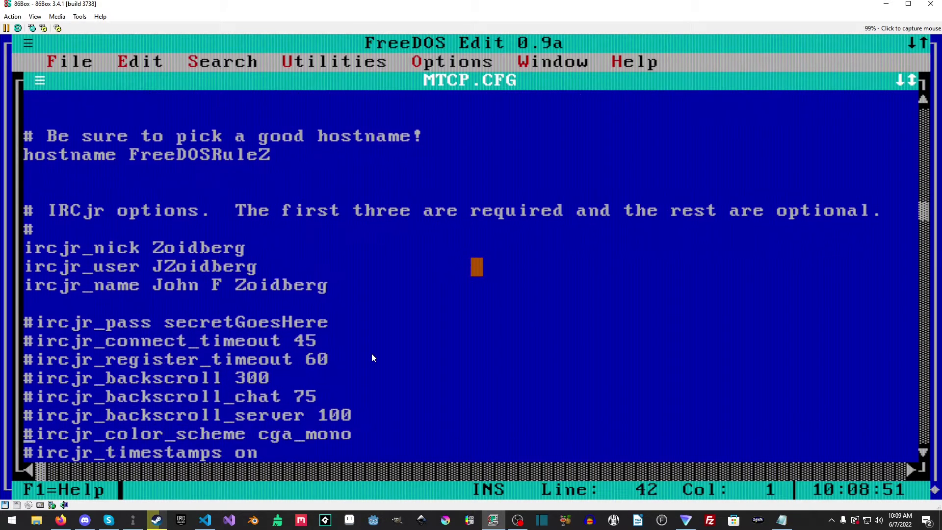
{"action": "key", "text": "Up"}
{"action": "key", "text": "Up"}
{"action": "key", "text": "Up"}
{"action": "key", "text": "Up"}
{"action": "key", "text": "Up"}
{"action": "key", "text": "Up"}
{"action": "key", "text": "Up"}
{"action": "key", "text": "Down"}
{"action": "key", "text": "Down"}
{"action": "key", "text": "Down"}
{"action": "key", "text": "Down"}
{"action": "key", "text": "Down"}
{"action": "key", "text": "Down"}
{"action": "key", "text": "Down"}
{"action": "key", "text": "Down"}
{"action": "key", "text": "Down"}
{"action": "key", "text": "Down"}
{"action": "key", "text": "Down"}
{"action": "key", "text": "Down"}
{"action": "key", "text": "Down"}
{"action": "key", "text": "Down"}
{"action": "key", "text": "Down"}
{"action": "key", "text": "Down"}
{"action": "key", "text": "Down"}
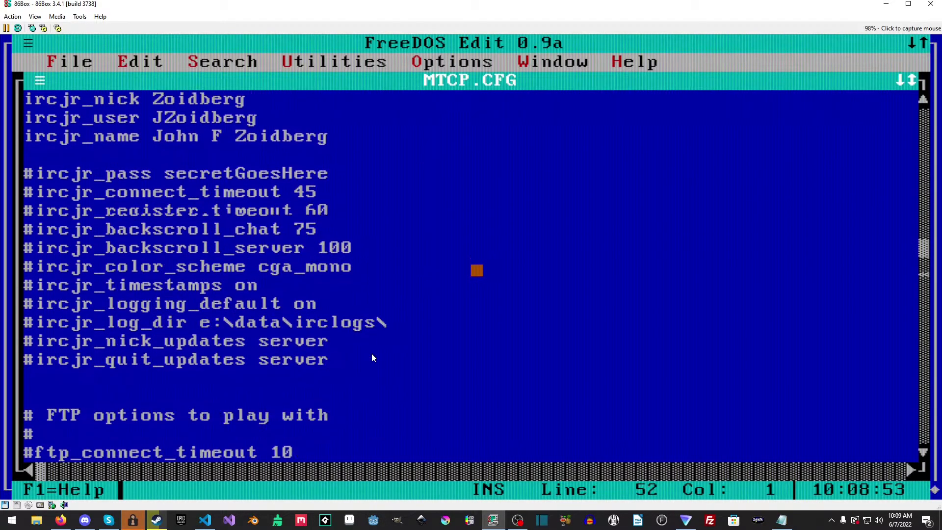
{"action": "key", "text": "Down"}
{"action": "key", "text": "Down"}
{"action": "key", "text": "Down"}
{"action": "key", "text": "Down"}
{"action": "key", "text": "Down"}
{"action": "key", "text": "Down"}
{"action": "key", "text": "Down"}
{"action": "key", "text": "Down"}
{"action": "key", "text": "Down"}
{"action": "key", "text": "Down"}
{"action": "key", "text": "Down"}
{"action": "key", "text": "Down"}
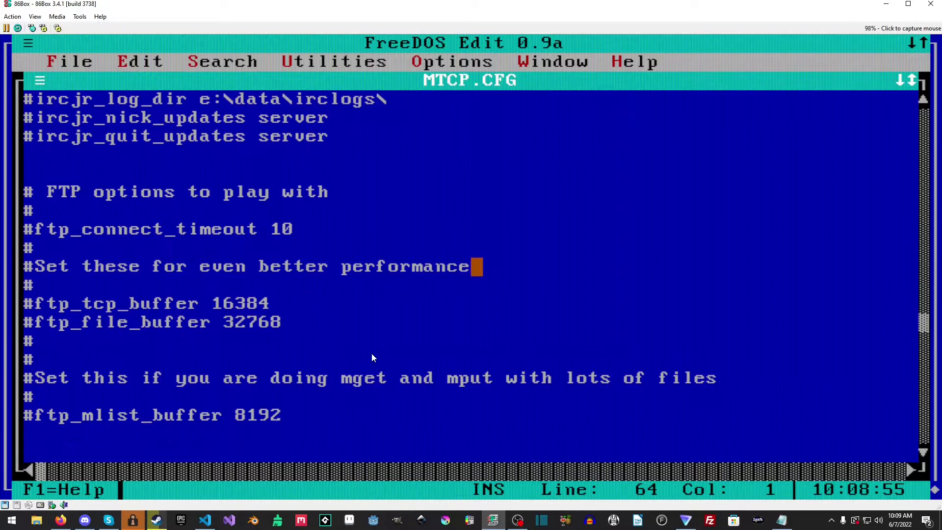
{"action": "key", "text": "Down"}
{"action": "key", "text": "Down"}
{"action": "key", "text": "Down"}
{"action": "key", "text": "Down"}
{"action": "key", "text": "Down"}
{"action": "key", "text": "Down"}
{"action": "key", "text": "Down"}
{"action": "key", "text": "Down"}
{"action": "key", "text": "Down"}
{"action": "key", "text": "Down"}
{"action": "key", "text": "Down"}
{"action": "key", "text": "Down"}
{"action": "key", "text": "Down"}
{"action": "key", "text": "Down"}
{"action": "key", "text": "Down"}
{"action": "key", "text": "Down"}
{"action": "key", "text": "Down"}
{"action": "key", "text": "Down"}
{"action": "key", "text": "Down"}
{"action": "key", "text": "Down"}
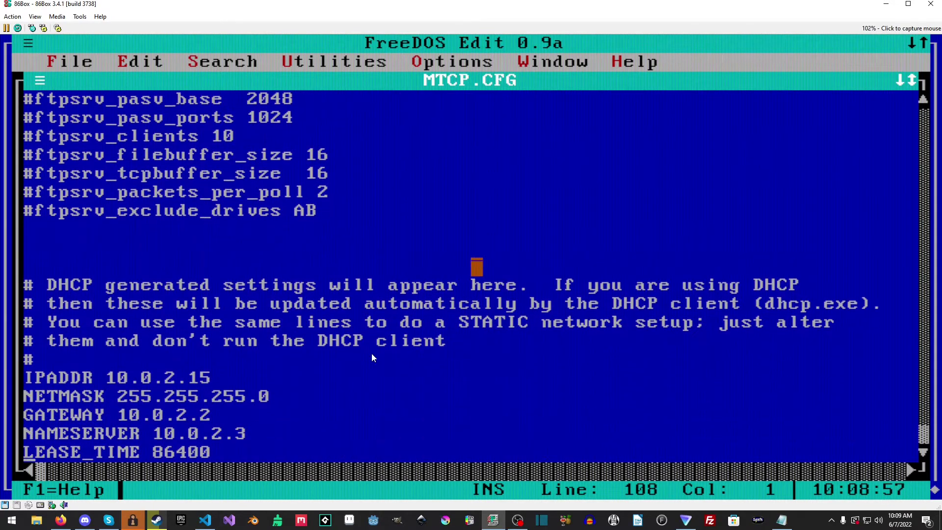
{"action": "key", "text": "Up"}
{"action": "key", "text": "Up"}
{"action": "key", "text": "Up"}
{"action": "key", "text": "Up"}
{"action": "key", "text": "Up"}
{"action": "key", "text": "Up"}
{"action": "key", "text": "Down"}
{"action": "key", "text": "Down"}
{"action": "key", "text": "Down"}
{"action": "key", "text": "Down"}
{"action": "key", "text": "Down"}
{"action": "key", "text": "Down"}
{"action": "key", "text": "Up"}
{"action": "key", "text": "Up"}
{"action": "key", "text": "Up"}
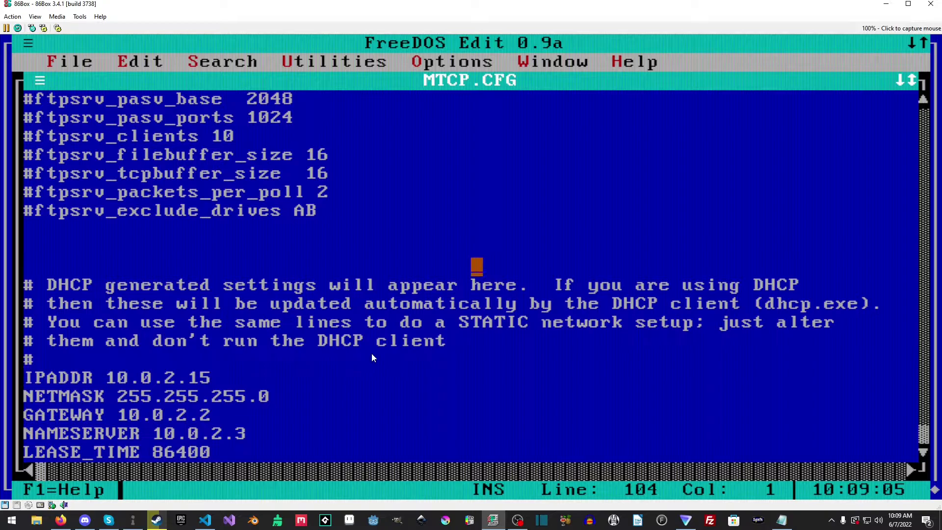
{"action": "key", "text": "Up"}
{"action": "key", "text": "Up"}
{"action": "key", "text": "Up"}
{"action": "key", "text": "Up"}
{"action": "key", "text": "Up"}
{"action": "key", "text": "Up"}
{"action": "key", "text": "Up"}
{"action": "key", "text": "Up"}
{"action": "key", "text": "Up"}
{"action": "key", "text": "Up"}
{"action": "key", "text": "Up"}
{"action": "key", "text": "Up"}
{"action": "key", "text": "Up"}
{"action": "key", "text": "Up"}
{"action": "key", "text": "Up"}
{"action": "key", "text": "Up"}
{"action": "key", "text": "Up"}
{"action": "key", "text": "Up"}
{"action": "key", "text": "Up"}
{"action": "key", "text": "Up"}
Step: Delete and retype the # on the ftpsrv_filebuffer_size line
{"action": "key", "text": "Down"}
{"action": "key", "text": "Down"}
{"action": "key", "text": "Down"}
{"action": "key", "text": "Down"}
{"action": "key", "text": "Down"}
{"action": "key", "text": "Down"}
{"action": "key", "text": "Down"}
{"action": "key", "text": "Down"}
{"action": "key", "text": "Down"}
{"action": "key", "text": "Down"}
{"action": "key", "text": "Down"}
{"action": "key", "text": "Down"}
{"action": "key", "text": "Down"}
{"action": "key", "text": "Down"}
{"action": "key", "text": "Down"}
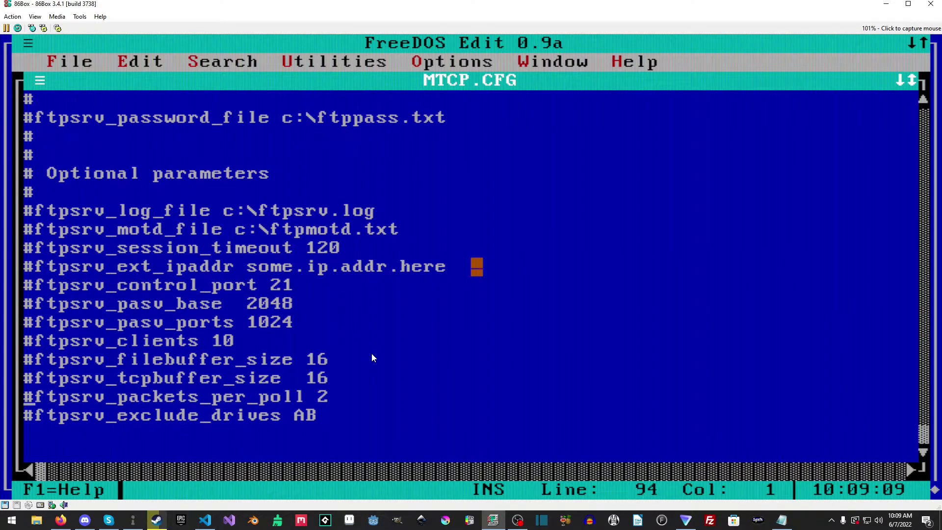
{"action": "key", "text": "Up"}
{"action": "key", "text": "Up"}
{"action": "key", "text": "Delete"}
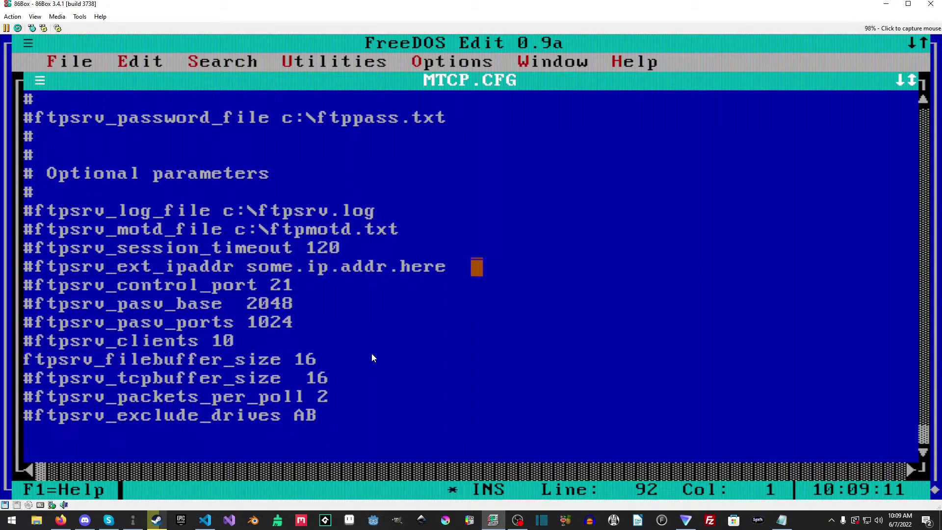
{"action": "type", "text": "#"}
{"action": "key", "text": "Up"}
{"action": "key", "text": "Up"}
{"action": "key", "text": "Up"}
{"action": "key", "text": "Up"}
{"action": "key", "text": "Up"}
{"action": "key", "text": "Up"}
{"action": "key", "text": "Up"}
{"action": "key", "text": "Up"}
{"action": "key", "text": "Up"}
{"action": "key", "text": "Up"}
{"action": "key", "text": "Up"}
{"action": "key", "text": "Up"}
{"action": "key", "text": "Down"}
{"action": "key", "text": "Down"}
{"action": "key", "text": "Down"}
{"action": "key", "text": "Down"}
{"action": "key", "text": "Down"}
{"action": "key", "text": "Down"}
{"action": "key", "text": "Down"}
{"action": "key", "text": "Down"}
{"action": "key", "text": "Down"}
{"action": "key", "text": "Down"}
{"action": "key", "text": "Down"}
{"action": "key", "text": "Down"}
{"action": "key", "text": "Down"}
{"action": "key", "text": "Down"}
{"action": "key", "text": "Down"}
{"action": "key", "text": "Down"}
{"action": "key", "text": "Down"}
{"action": "key", "text": "Down"}
{"action": "key", "text": "Down"}
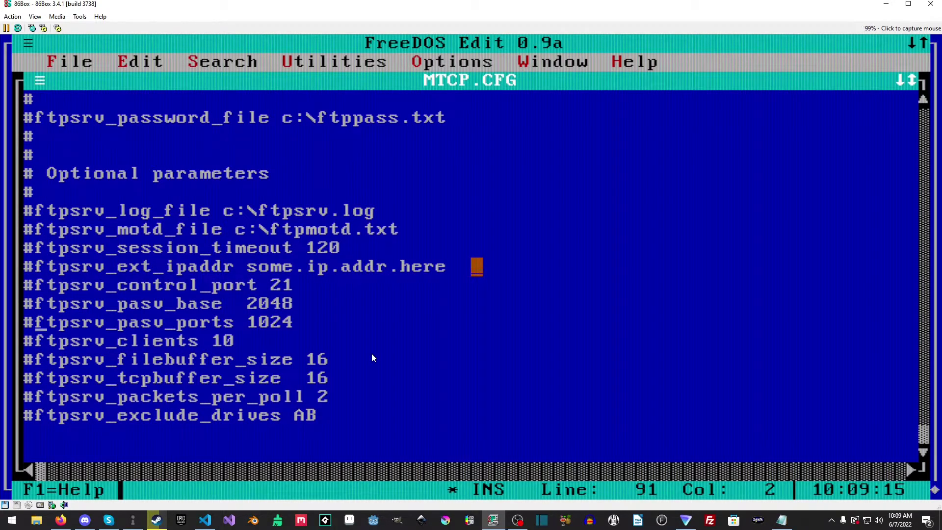
{"action": "key", "text": "Up"}
{"action": "key", "text": "Up"}
{"action": "key", "text": "Up"}
{"action": "key", "text": "Up"}
{"action": "key", "text": "Up"}
{"action": "key", "text": "Up"}
{"action": "key", "text": "Up"}
{"action": "key", "text": "Up"}
{"action": "key", "text": "Up"}
{"action": "key", "text": "Up"}
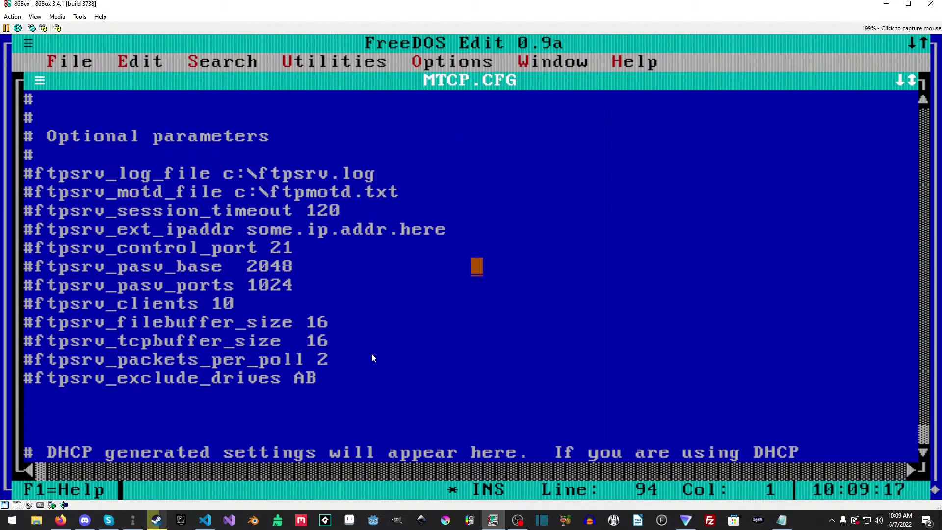
{"action": "key", "text": "Down"}
{"action": "key", "text": "Down"}
{"action": "key", "text": "Down"}
{"action": "key", "text": "Down"}
{"action": "key", "text": "Down"}
{"action": "key", "text": "Down"}
{"action": "key", "text": "Down"}
{"action": "key", "text": "Down"}
{"action": "key", "text": "Down"}
{"action": "key", "text": "Down"}
{"action": "key", "text": "Down"}
{"action": "key", "text": "Down"}
{"action": "key", "text": "Down"}
{"action": "key", "text": "Down"}
{"action": "key", "text": "Down"}
{"action": "key", "text": "Down"}
{"action": "key", "text": "Down"}
{"action": "key", "text": "Down"}
{"action": "key", "text": "Down"}
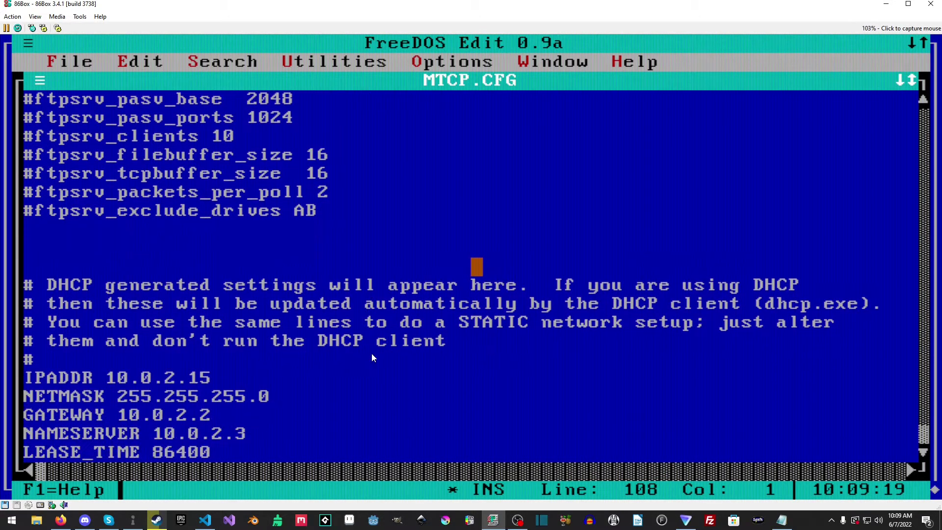
Step: Exit FreeDOS Edit without saving MTCP.CFG
{"action": "key", "text": "alt+f"}
{"action": "key", "text": "x"}
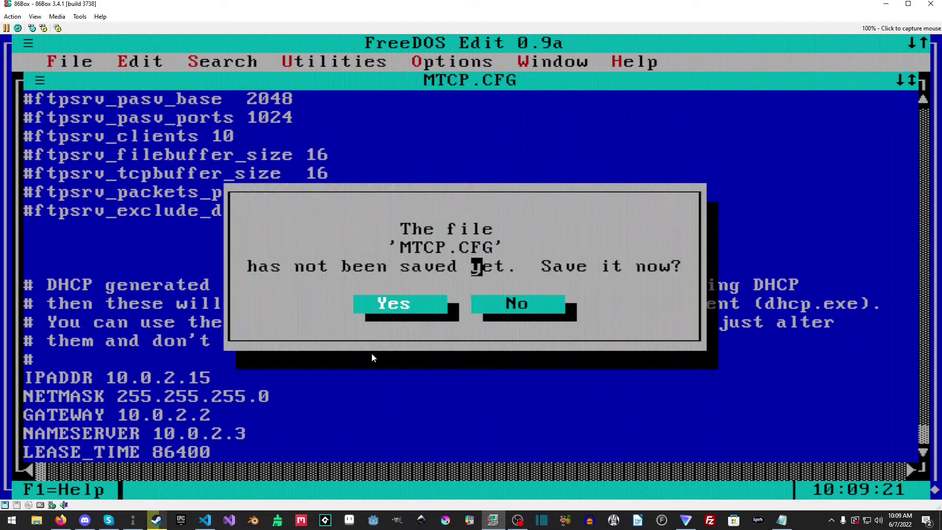
{"action": "key", "text": "Tab"}
{"action": "key", "text": "Return"}
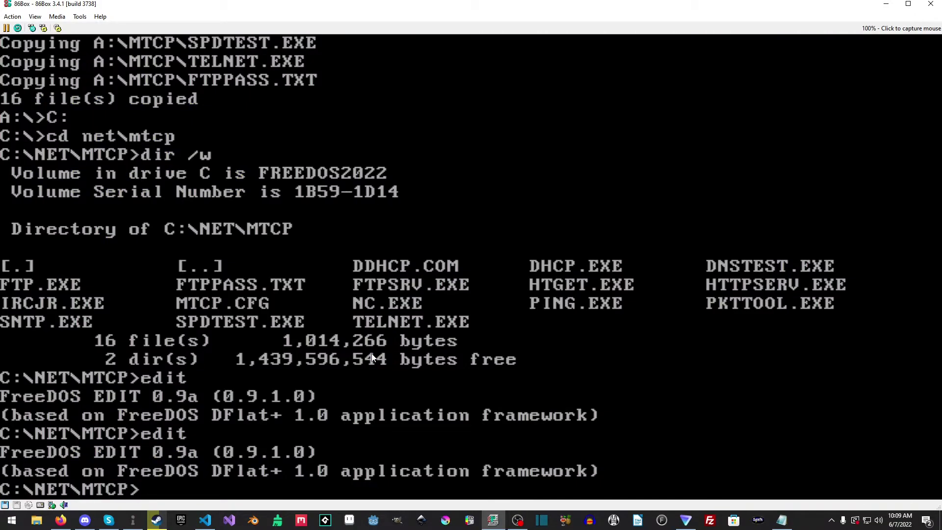
Step: Go up two levels to C:\ and enter edit fdauto.bat at the prompt
{"action": "type", "text": "cd.."}
{"action": "key", "text": "Return"}
{"action": "type", "text": "cd.."}
{"action": "key", "text": "Return"}
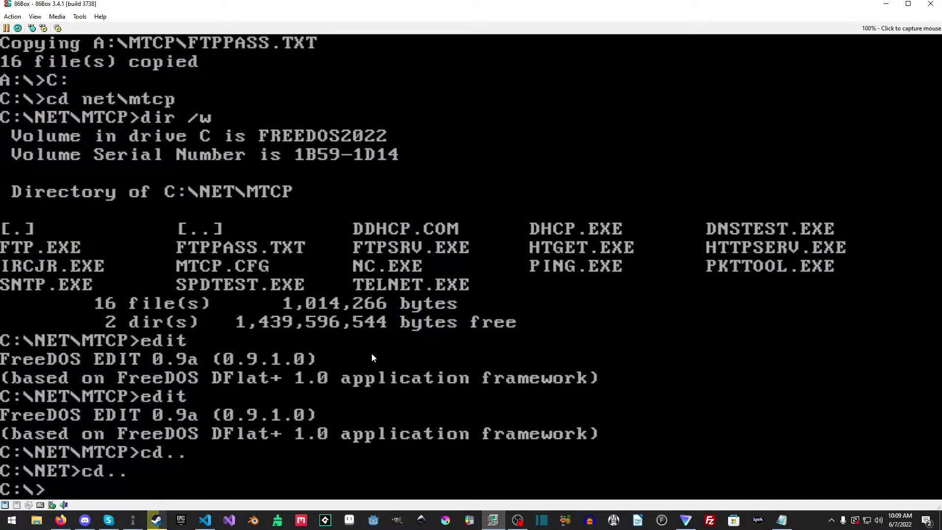
{"action": "type", "text": "edit fdau"}
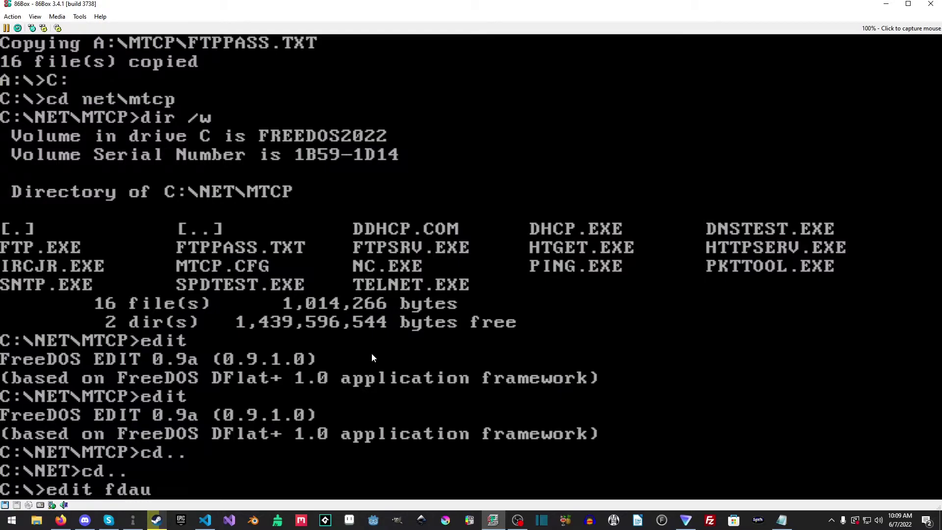
{"action": "type", "text": "to.bat"}
Step: Open FDAUTO.BAT and append C:\NET\MTCP; to the end of the PATH line
{"action": "key", "text": "Return"}
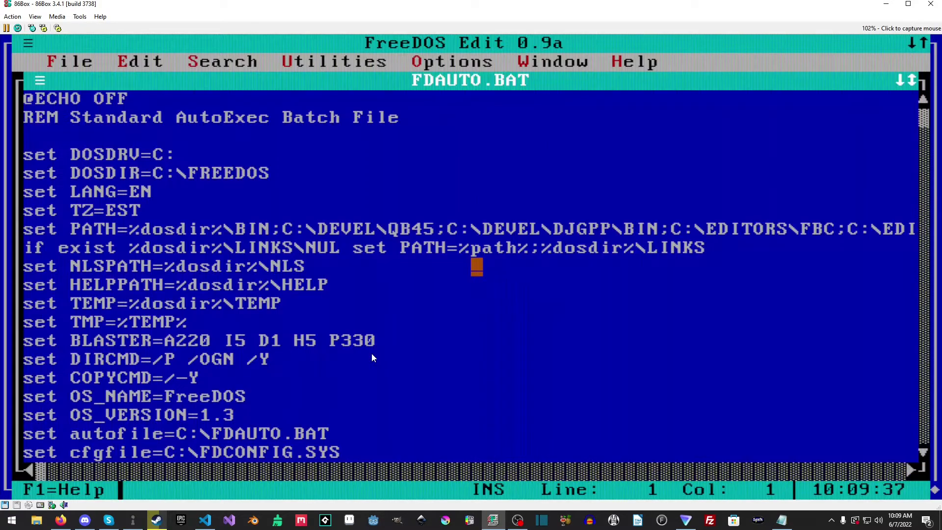
{"action": "key", "text": "Down"}
{"action": "key", "text": "Down"}
{"action": "key", "text": "Down"}
{"action": "key", "text": "Down"}
{"action": "key", "text": "Down"}
{"action": "key", "text": "Down"}
{"action": "key", "text": "End"}
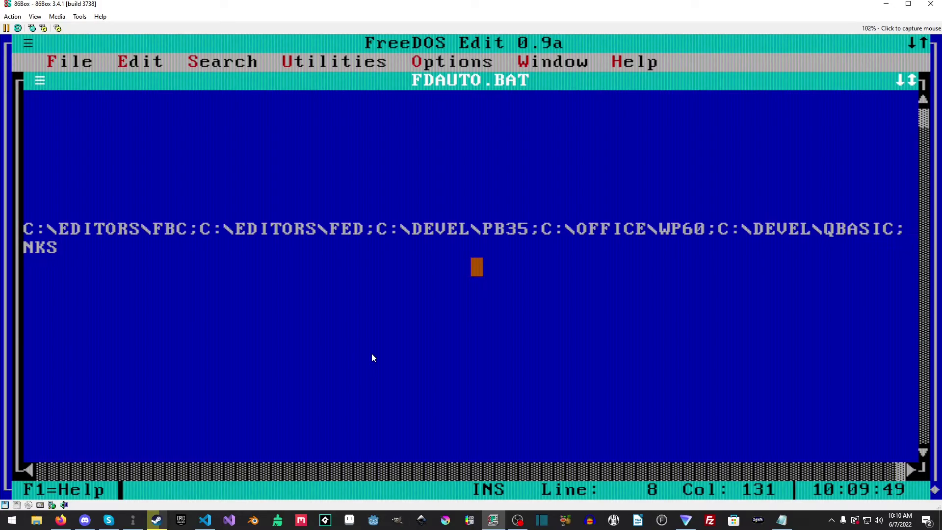
{"action": "type", "text": "c"}
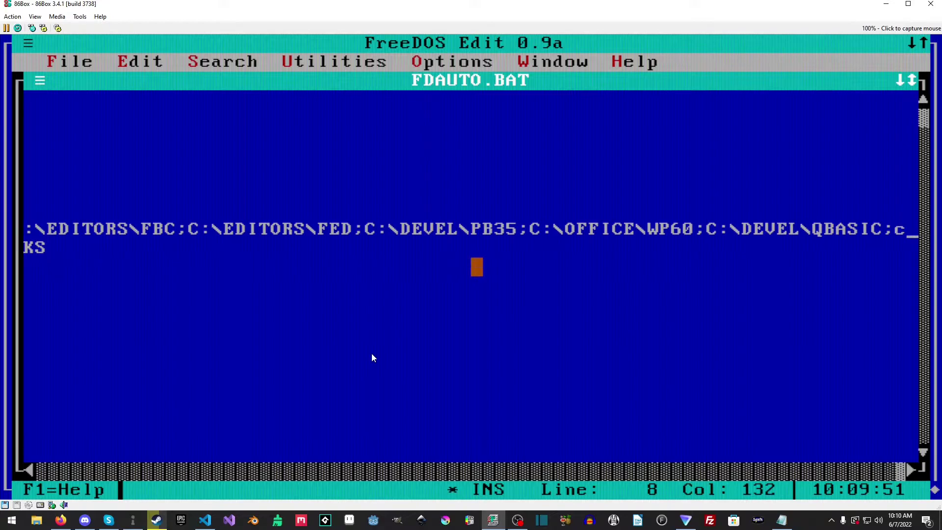
{"action": "key", "text": "BackSpace"}
{"action": "type", "text": "C:\\"}
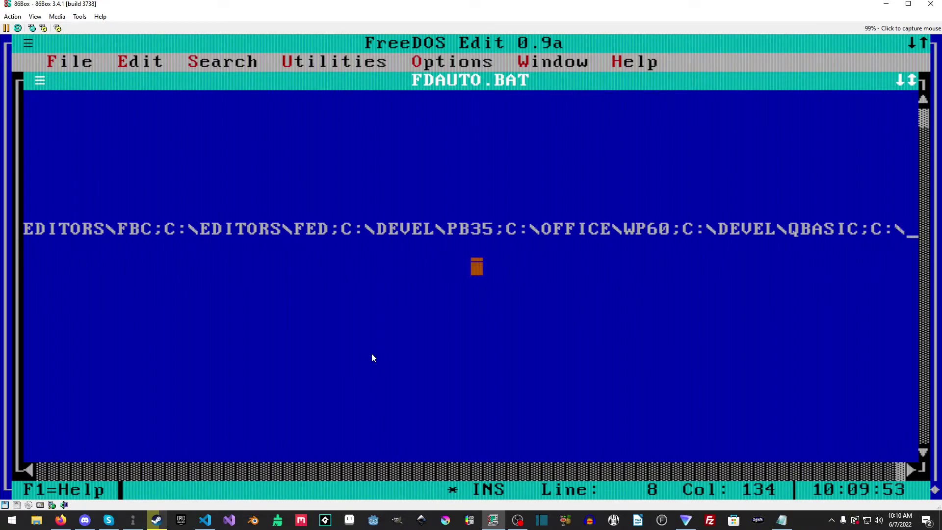
{"action": "type", "text": "N"}
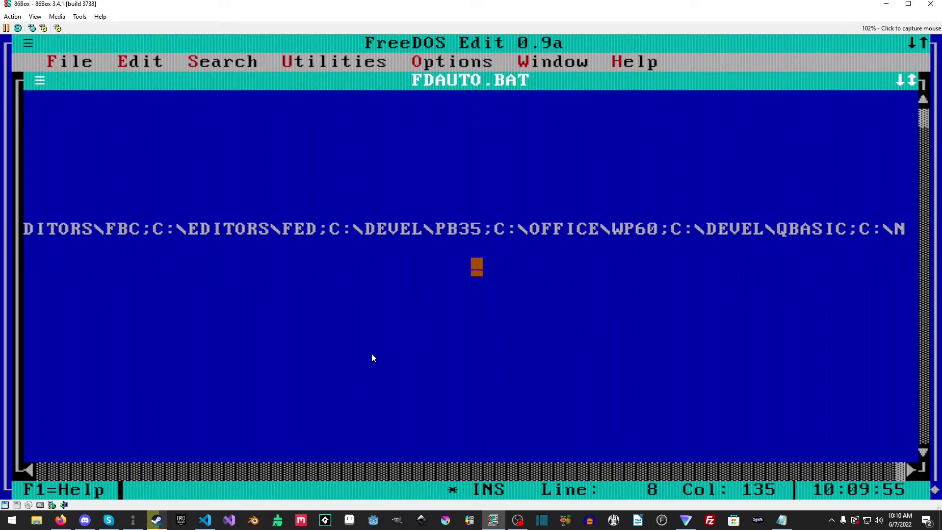
{"action": "type", "text": "ET\\MTCP'"}
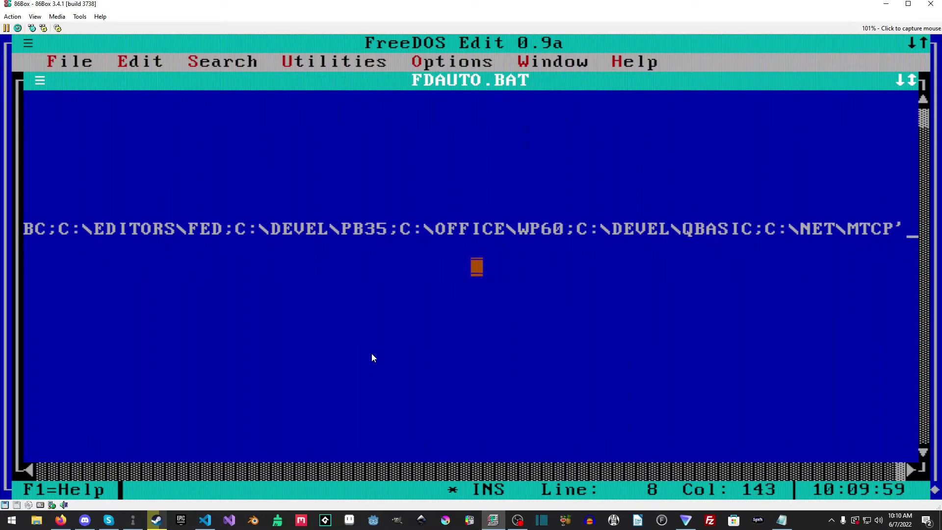
{"action": "key", "text": "BackSpace"}
{"action": "type", "text": ";"}
{"action": "key", "text": "Home"}
{"action": "key", "text": "Down"}
{"action": "key", "text": "Down"}
{"action": "key", "text": "Down"}
{"action": "key", "text": "Down"}
{"action": "key", "text": "Down"}
{"action": "key", "text": "Down"}
{"action": "key", "text": "Down"}
{"action": "key", "text": "Down"}
{"action": "key", "text": "Down"}
{"action": "key", "text": "Down"}
{"action": "key", "text": "Down"}
{"action": "key", "text": "Down"}
{"action": "key", "text": "Down"}
{"action": "key", "text": "Down"}
{"action": "key", "text": "Down"}
{"action": "key", "text": "Down"}
{"action": "key", "text": "Down"}
{"action": "key", "text": "Down"}
{"action": "key", "text": "Down"}
{"action": "key", "text": "Down"}
{"action": "key", "text": "Down"}
Step: Move to the empty line below the LH NE2000.COM 0x60 3 0x300 driver line
{"action": "key", "text": "Up"}
{"action": "key", "text": "Up"}
{"action": "key", "text": "Up"}
{"action": "key", "text": "Up"}
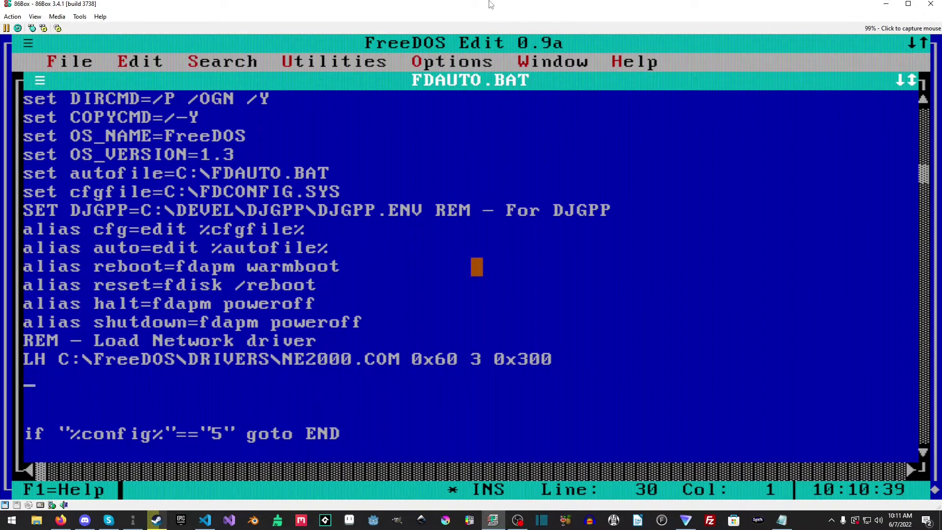
Step: Add the comment 'REM - Set environment variable for MTCP' and the line SET MTCPCFG=C:\NET\MTCP\MTCP.CFG
{"action": "type", "text": "REM -"}
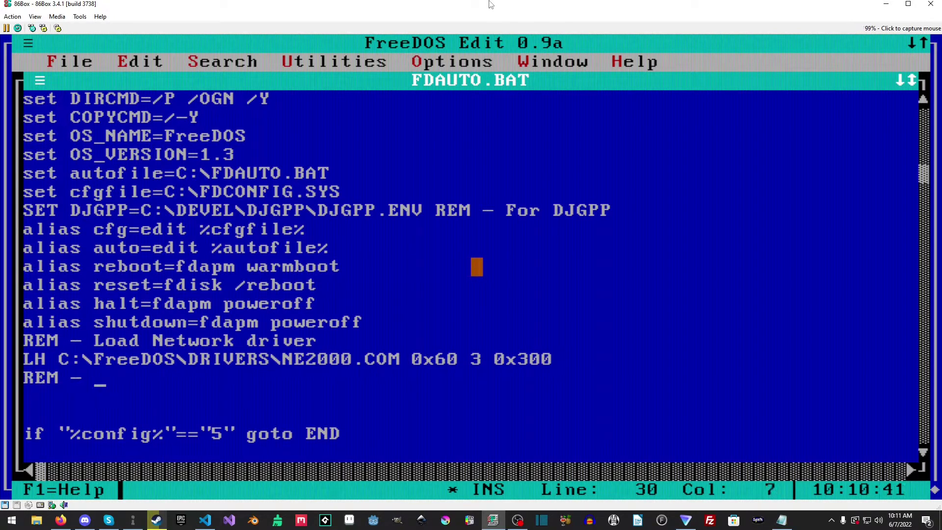
{"action": "type", "text": " Set enviroment variable for MTCP"}
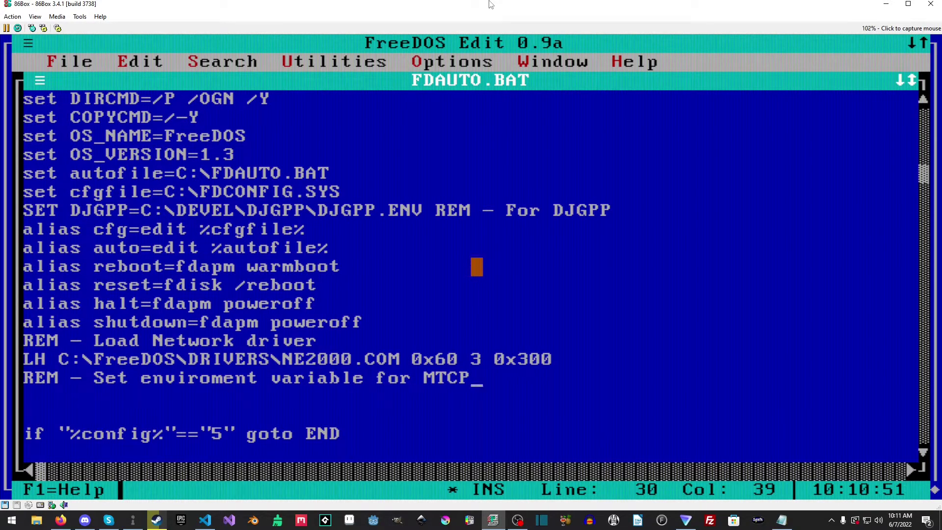
{"action": "key", "text": "Return"}
{"action": "type", "text": "SET "}
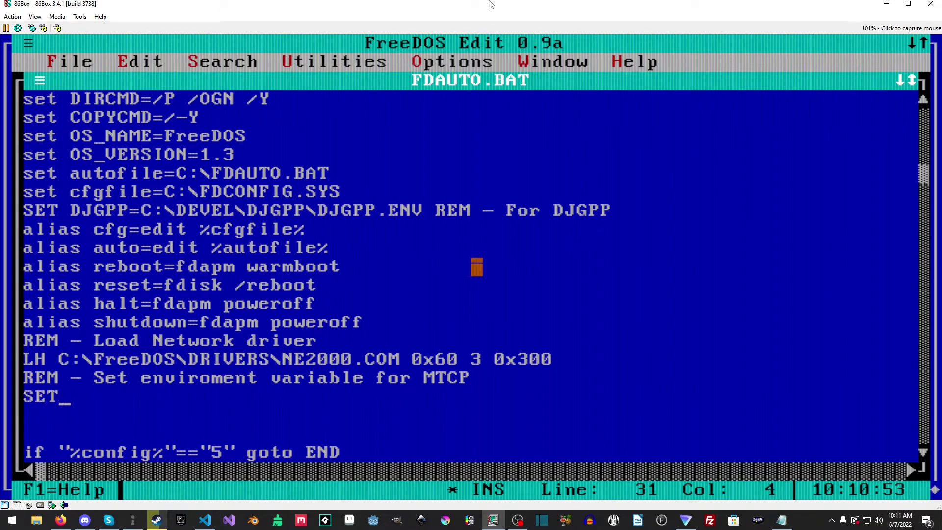
{"action": "type", "text": "MTCP"}
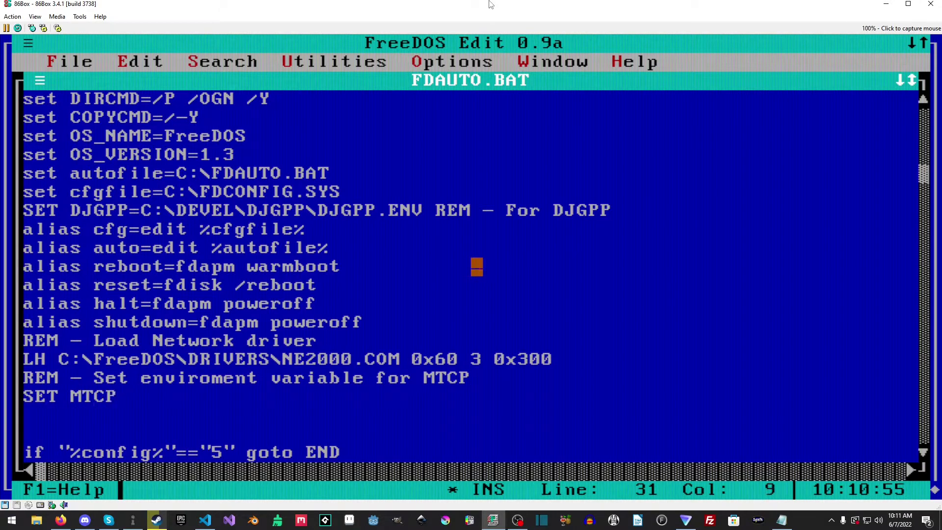
{"action": "type", "text": "CFG=C:"}
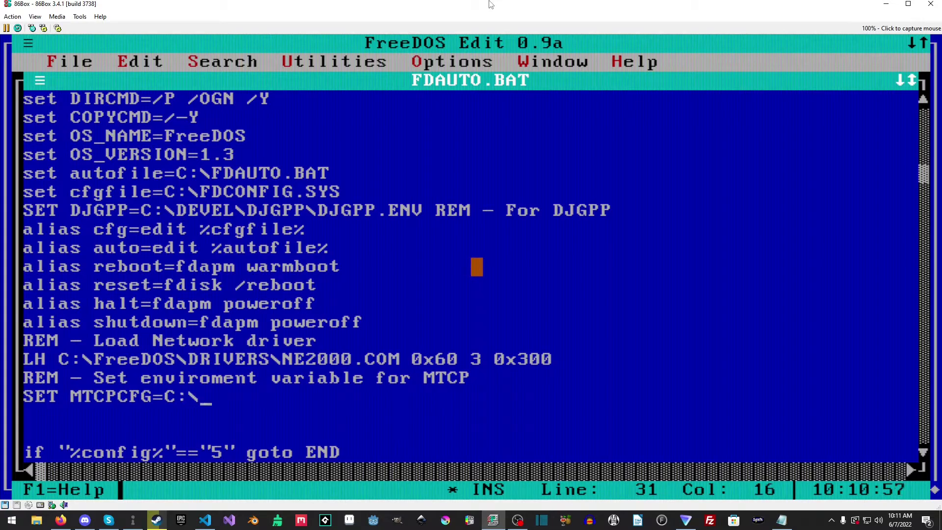
{"action": "type", "text": "\\NET\\MT"}
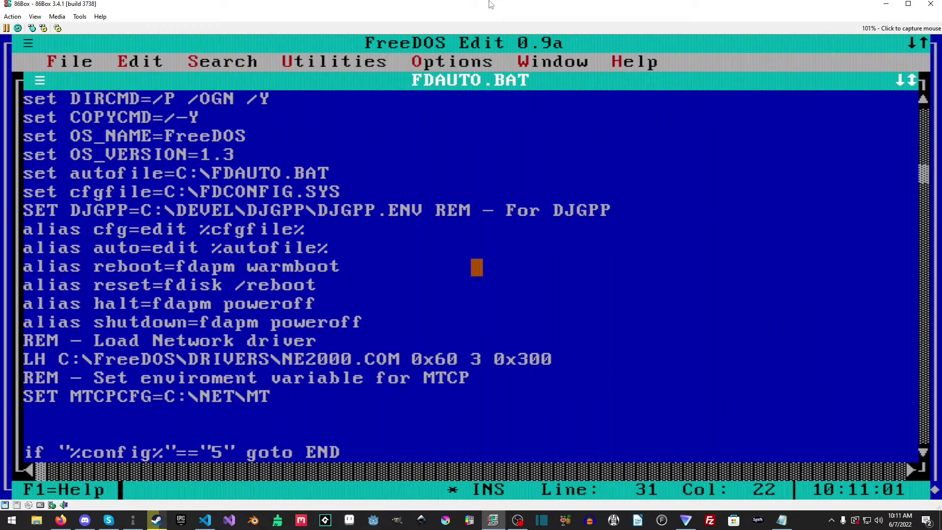
{"action": "type", "text": "CP\\MTCP.cfg"}
{"action": "key", "text": "BackSpace"}
{"action": "key", "text": "BackSpace"}
{"action": "key", "text": "BackSpace"}
{"action": "type", "text": "CFG"}
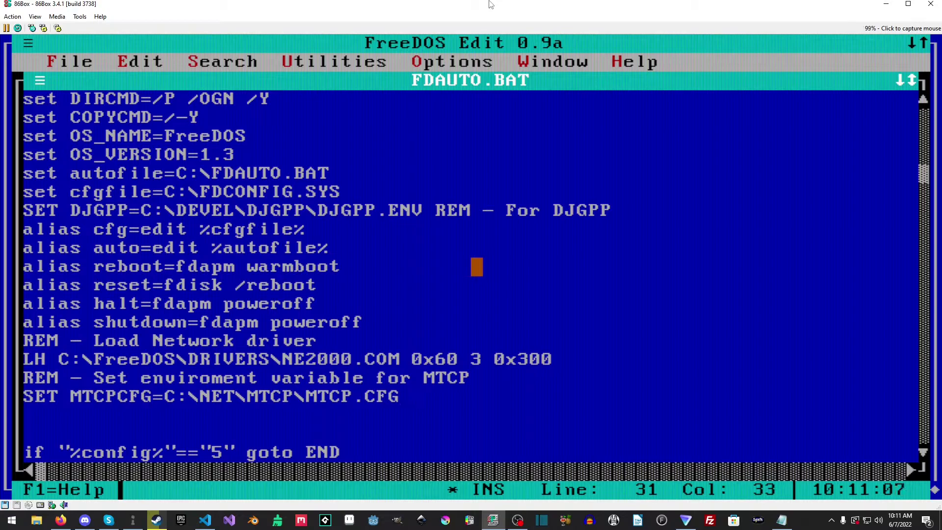
{"action": "key", "text": "Return"}
Step: Add a second comment line reading 'REM - Get IP automagically?'
{"action": "type", "text": "REM -G"}
{"action": "key", "text": "BackSpace"}
{"action": "type", "text": "get"}
{"action": "key", "text": "BackSpace"}
{"action": "key", "text": "BackSpace"}
{"action": "key", "text": "BackSpace"}
{"action": "key", "text": "BackSpace"}
{"action": "type", "text": "Get I{"}
{"action": "key", "text": "BackSpace"}
{"action": "type", "text": "P"}
{"action": "key", "text": "Insert"}
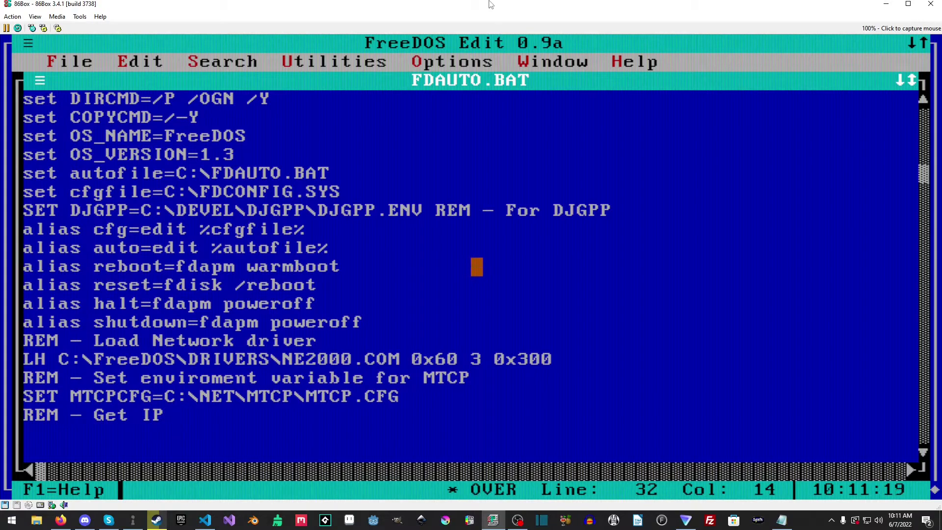
{"action": "type", "text": "auto"}
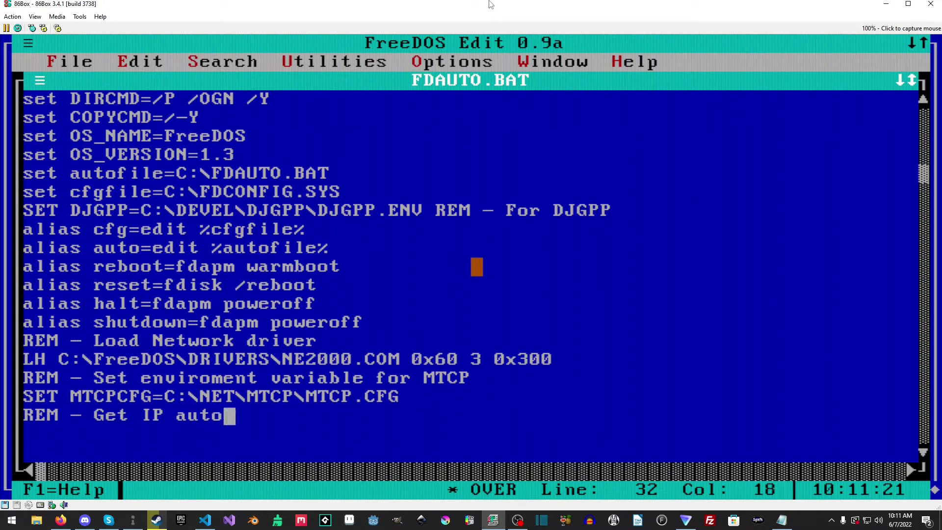
{"action": "type", "text": "magically?"}
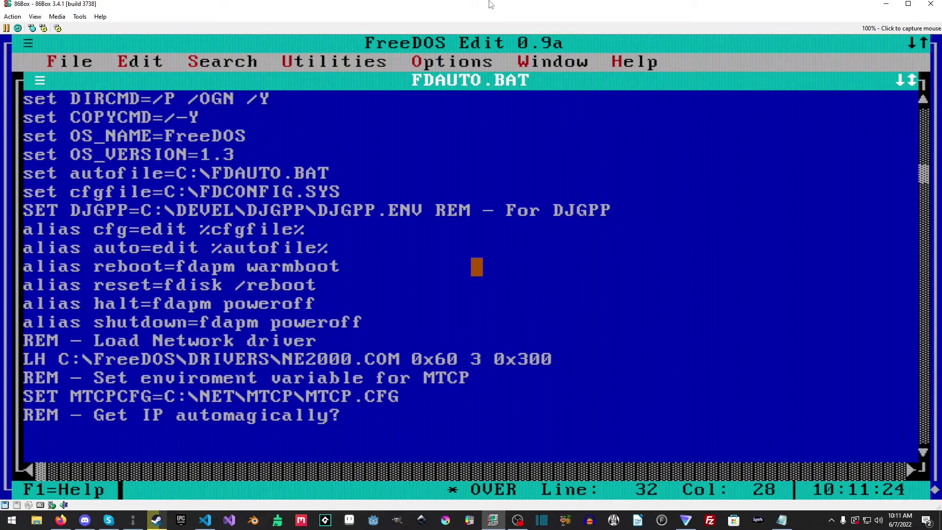
{"action": "key", "text": "Return"}
{"action": "key", "text": "Insert"}
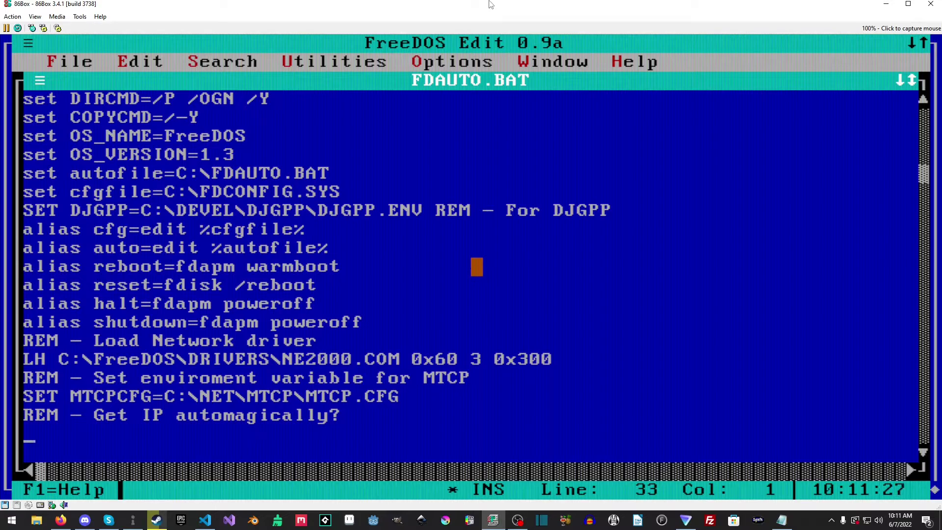
Step: Add the line C:\NET\MTCP\DDHCP.COM /M to run the DHCP client
{"action": "type", "text": "C:\\"}
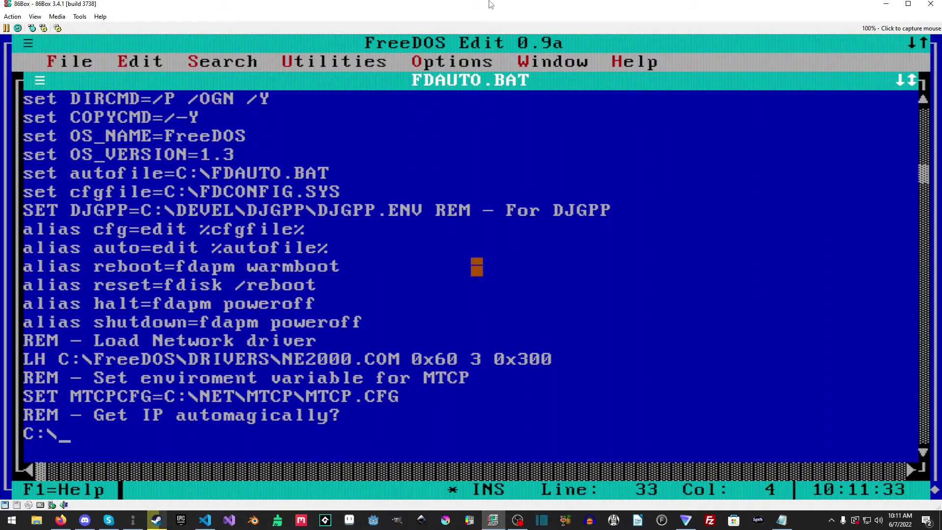
{"action": "type", "text": "NET\\"}
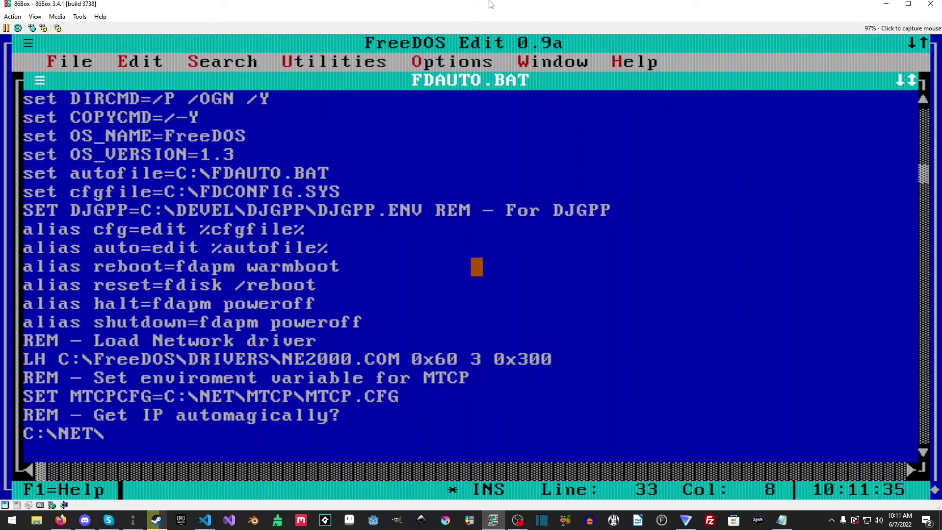
{"action": "type", "text": "MTCP"}
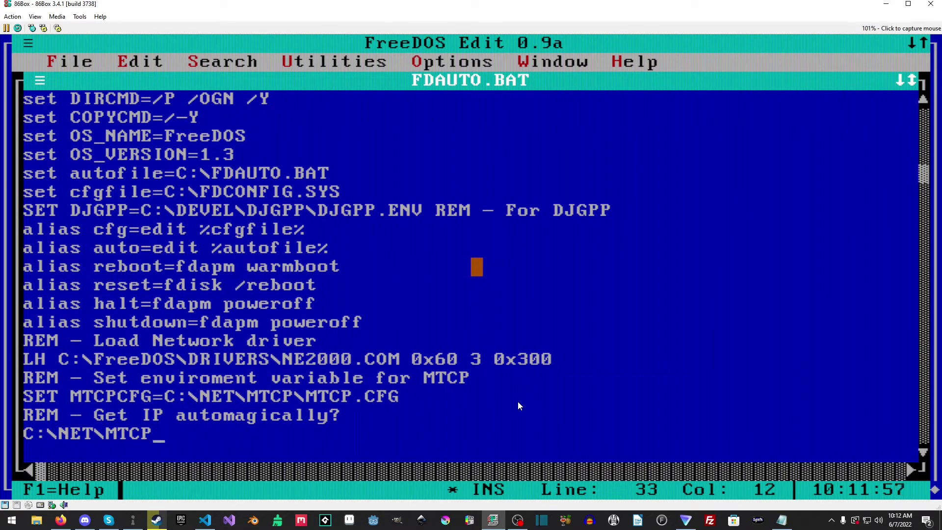
{"action": "type", "text": "\\DDH"}
{"action": "type", "text": "CP/cp"}
{"action": "key", "text": "BackSpace"}
{"action": "key", "text": "BackSpace"}
{"action": "key", "text": "BackSpace"}
{"action": "type", "text": ".COM "}
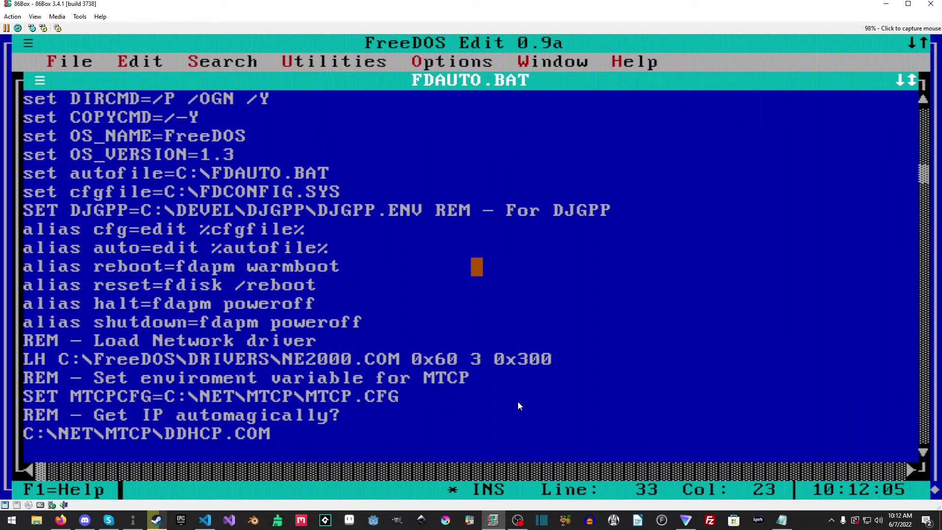
{"action": "type", "text": "/M"}
Step: Save FDAUTO.BAT from the File menu
{"action": "key", "text": "alt+f"}
{"action": "key", "text": "Down"}
{"action": "key", "text": "Down"}
{"action": "key", "text": "Down"}
{"action": "key", "text": "Up"}
{"action": "key", "text": "Return"}
{"action": "key", "text": "Left"}
{"action": "key", "text": "Left"}
{"action": "key", "text": "Left"}
{"action": "key", "text": "Left"}
{"action": "key", "text": "Left"}
{"action": "key", "text": "Left"}
{"action": "key", "text": "Left"}
{"action": "key", "text": "Left"}
{"action": "key", "text": "Left"}
{"action": "key", "text": "Left"}
{"action": "key", "text": "Left"}
{"action": "key", "text": "Left"}
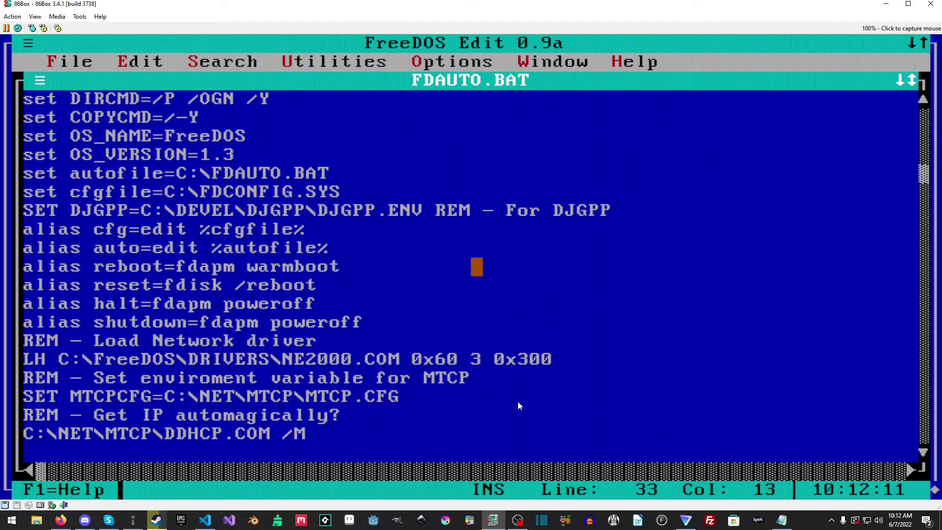
{"action": "key", "text": "Right"}
{"action": "key", "text": "Right"}
{"action": "key", "text": "Right"}
{"action": "key", "text": "Right"}
{"action": "key", "text": "Right"}
{"action": "key", "text": "Right"}
{"action": "key", "text": "Right"}
{"action": "key", "text": "Right"}
{"action": "key", "text": "Right"}
{"action": "key", "text": "Right"}
Step: Exit Edit, run reboot, then force the emulated PC to restart with Ctrl+F12
{"action": "key", "text": "alt+f"}
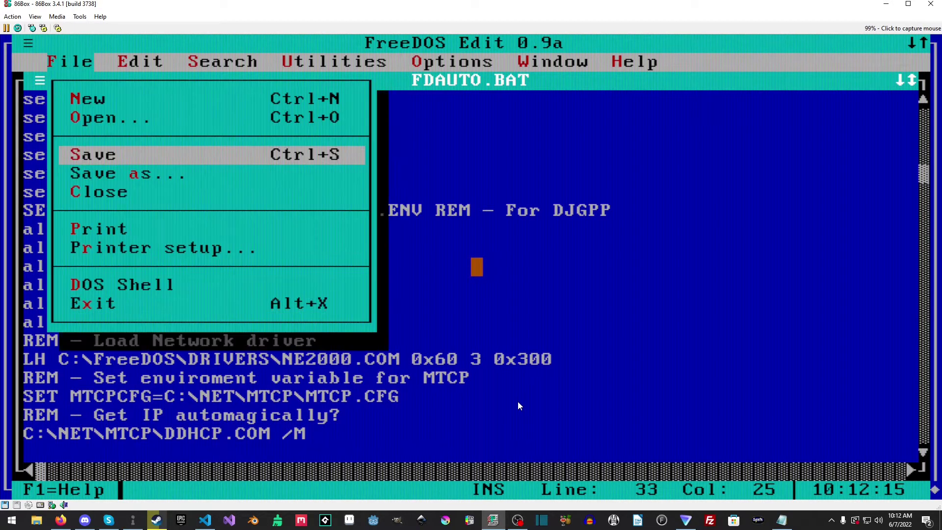
{"action": "type", "text": "x"}
{"action": "type", "text": "reboot"}
{"action": "key", "text": "Return"}
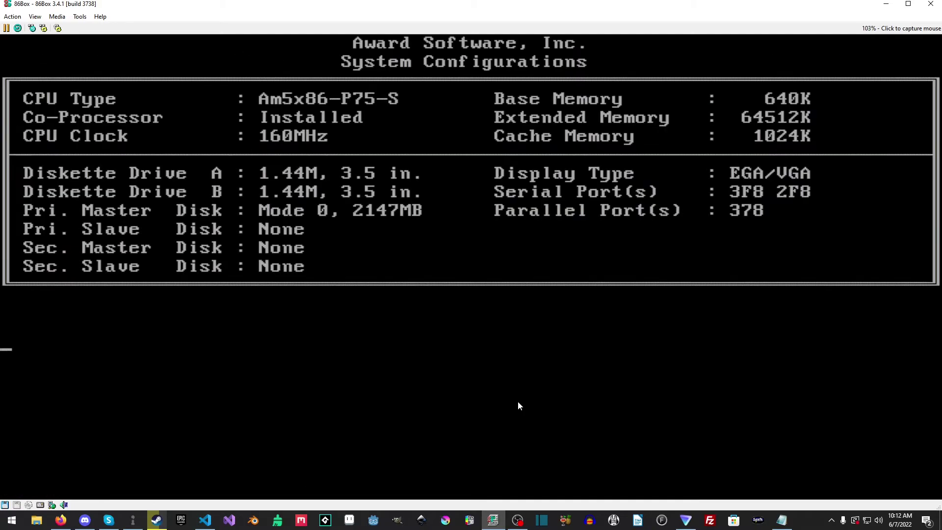
{"action": "left_click", "coordinate": [4, 505]}
{"action": "left_click", "coordinate": [104, 450]}
{"action": "key", "text": "ctrl+F12"}
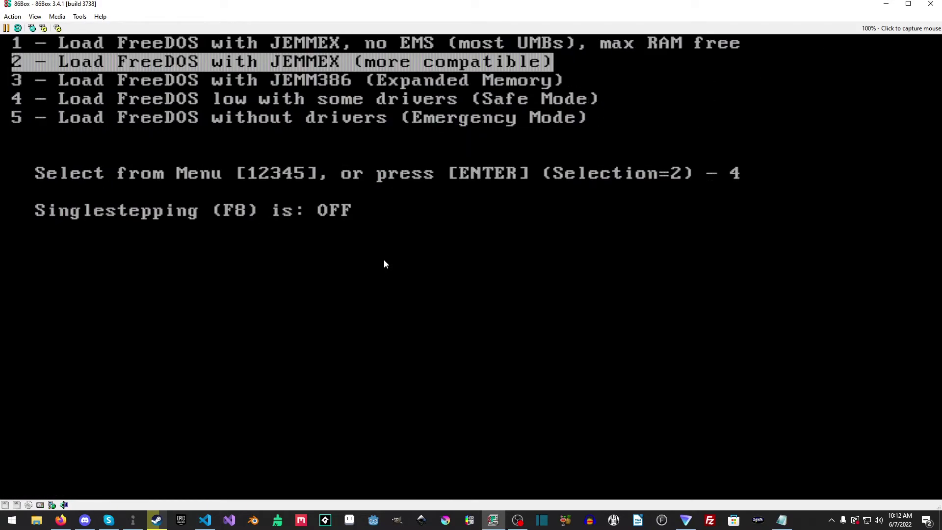
Step: Boot FreeDOS with the default menu option and ping google.com
{"action": "key", "text": "Return"}
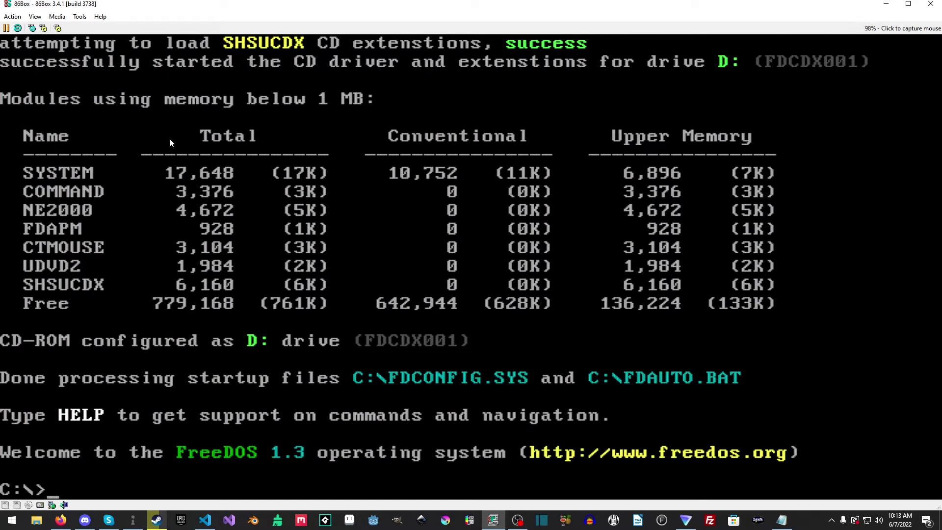
{"action": "type", "text": "ng google.com"}
{"action": "key", "text": "Return"}
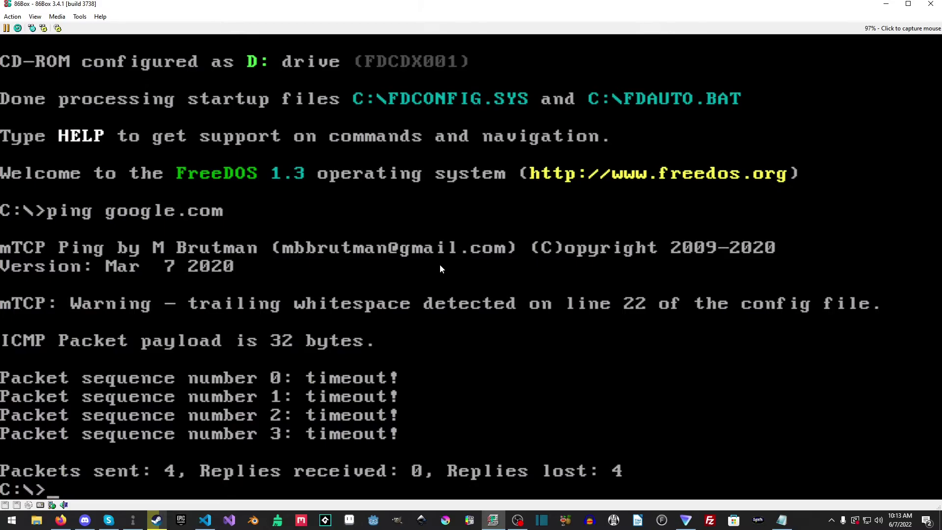
Step: Run telnet bbs.error200.tech 1337 to connect to the Error 200 BBS
{"action": "type", "text": "telnet"}
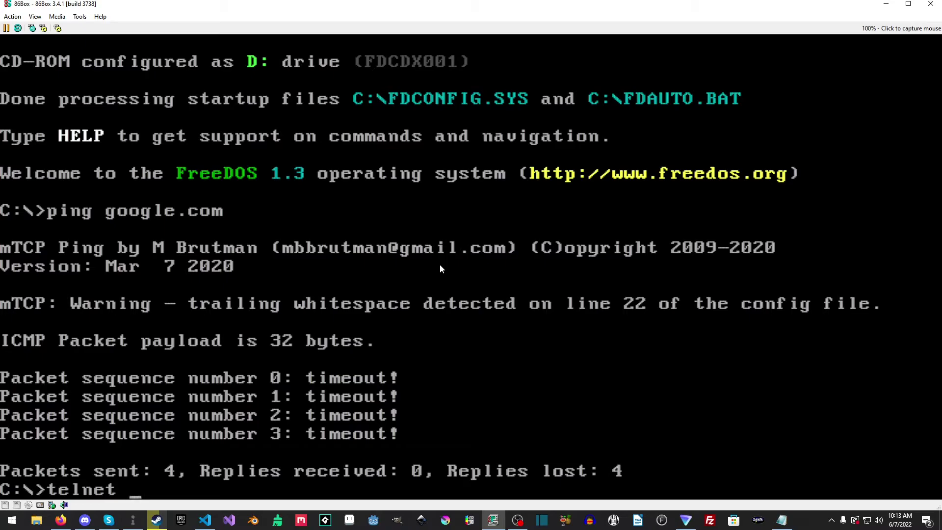
{"action": "type", "text": " bbs.error200.tech 1337"}
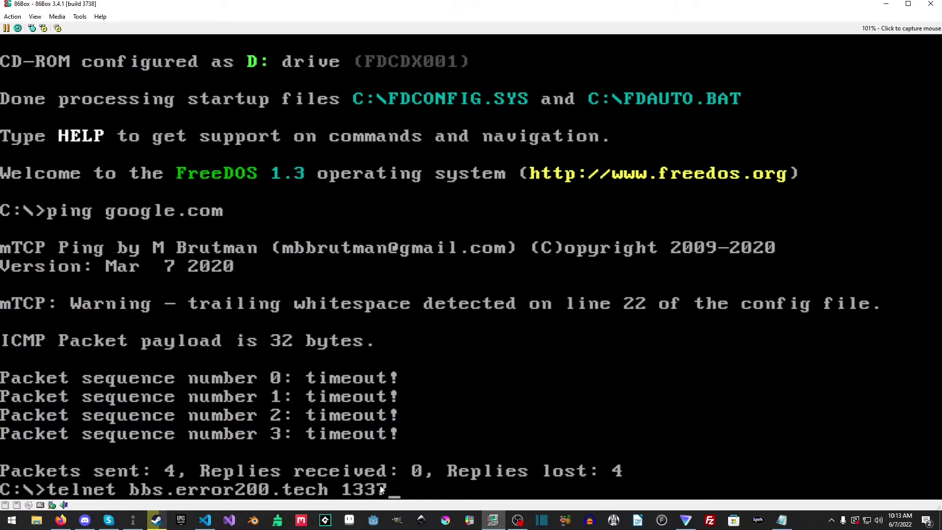
{"action": "key", "text": "Return"}
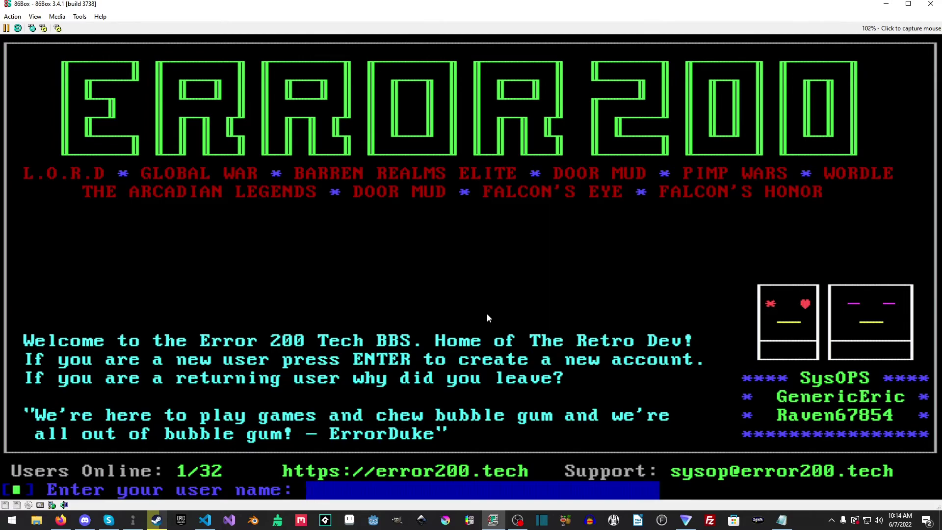
Step: Log into the BBS with the user name and password, skipping the one-liner and mail prompts
{"action": "type", "text": "Raven67854"}
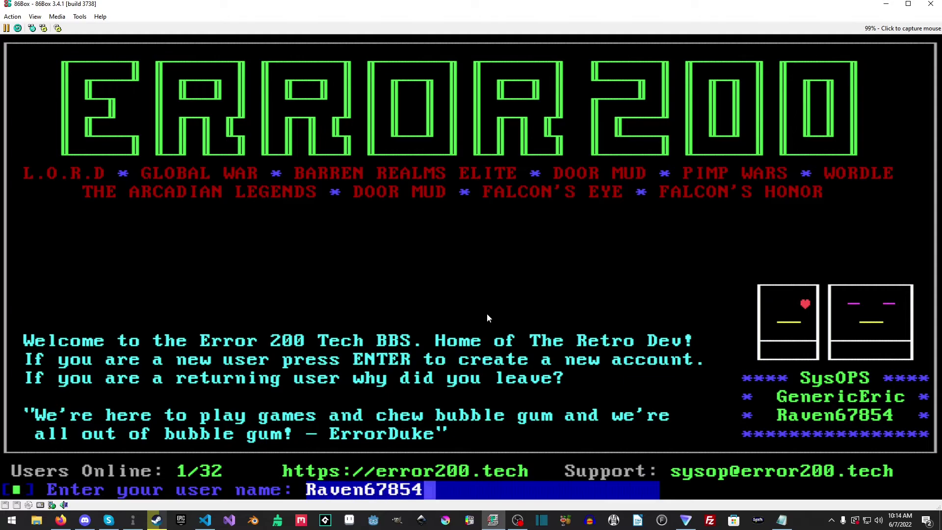
{"action": "key", "text": "Return"}
{"action": "type", "text": "**********"}
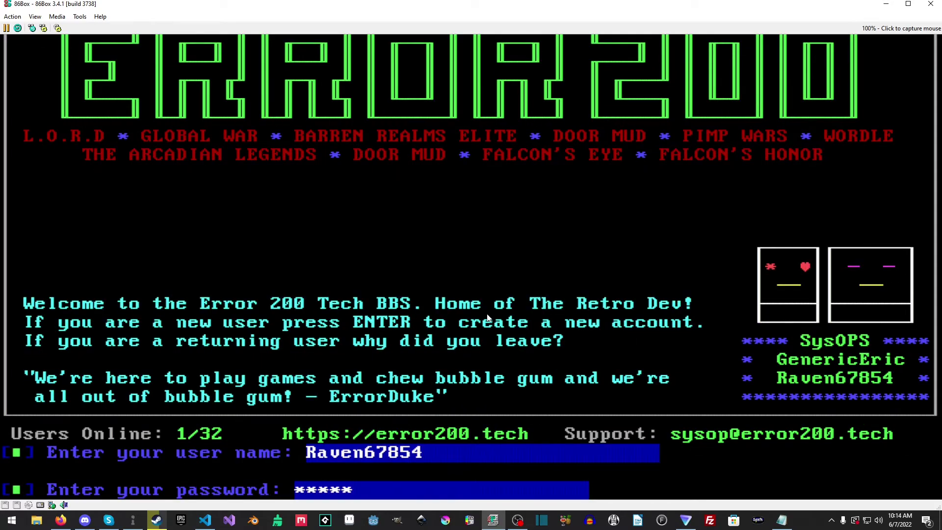
{"action": "type", "text": "*"}
{"action": "key", "text": "Return"}
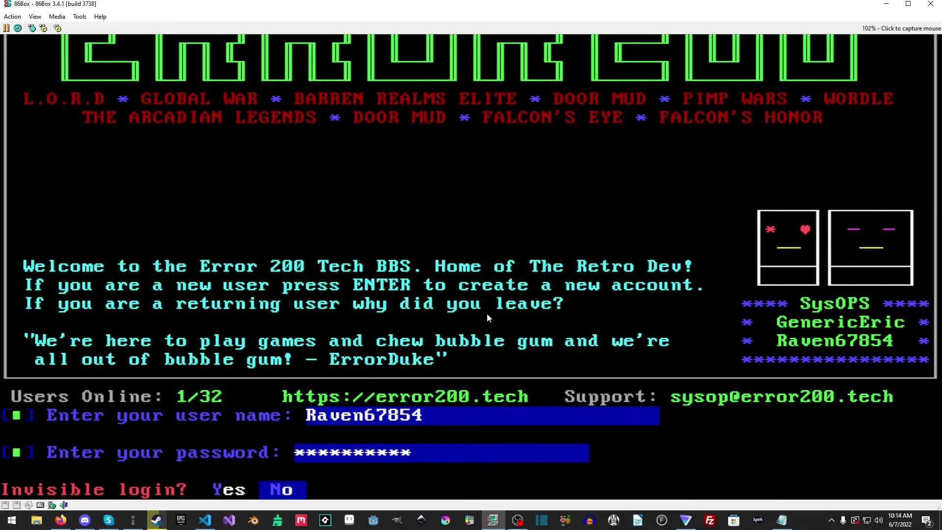
{"action": "key", "text": "Left"}
{"action": "key", "text": "Return"}
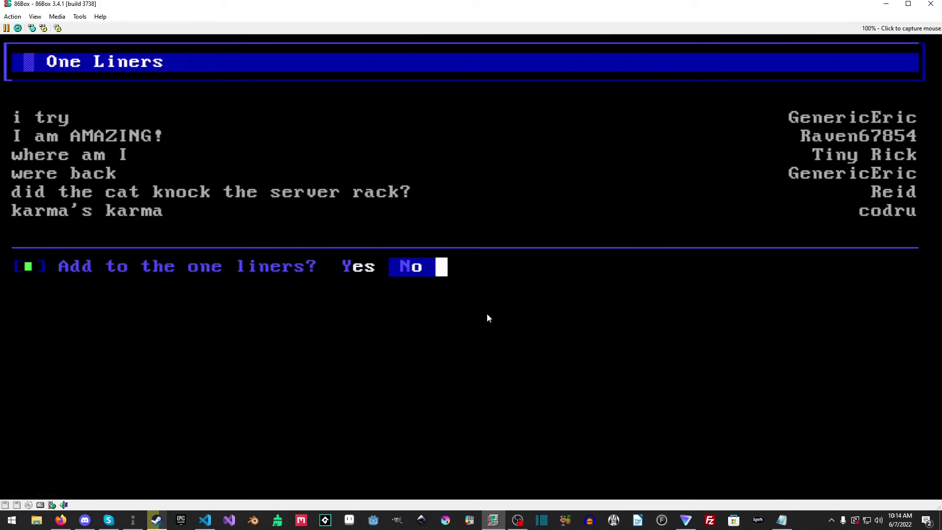
{"action": "key", "text": "Return"}
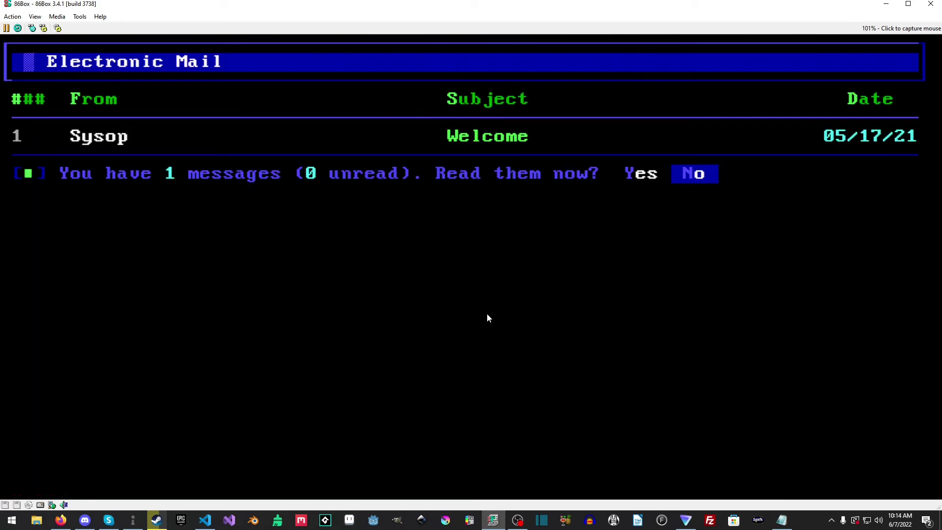
{"action": "key", "text": "Return"}
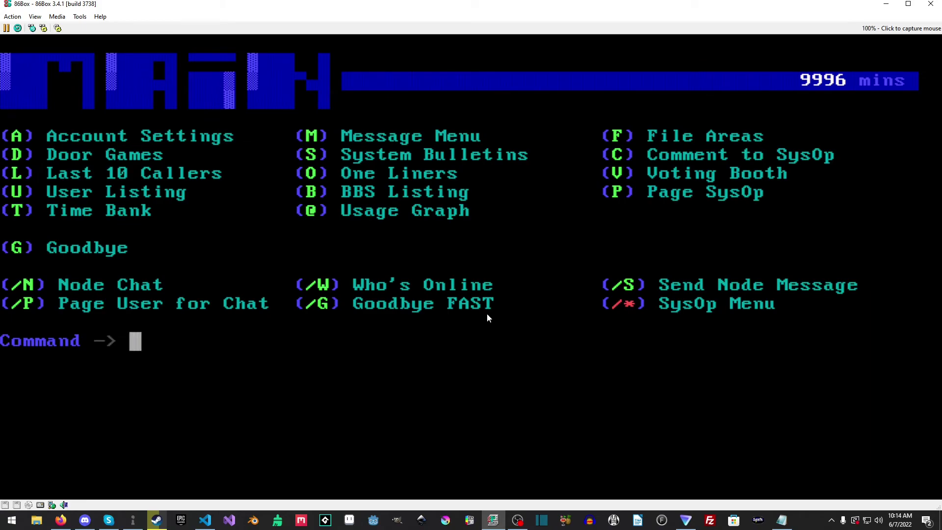
Step: Read the welcome message in the message menu, then return to Main and open the door games list
{"action": "key", "text": "m"}
{"action": "key", "text": "r"}
{"action": "key", "text": "f"}
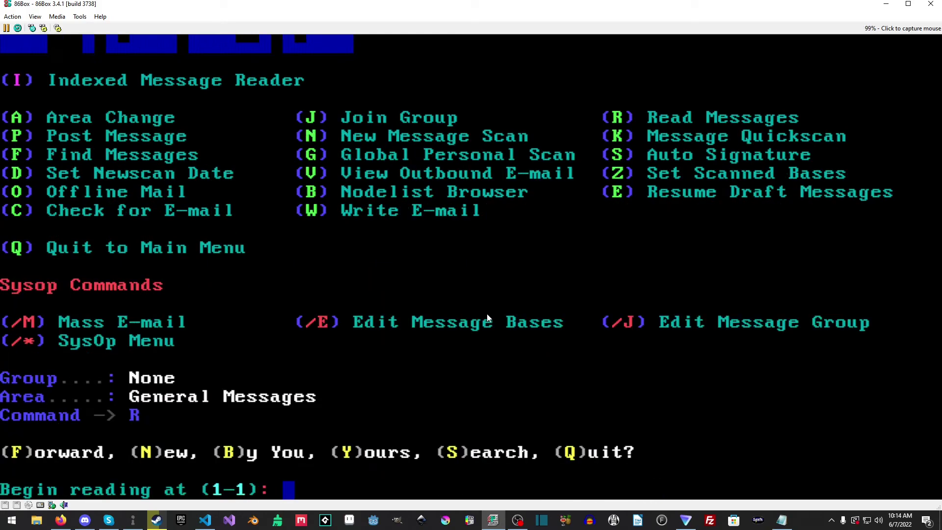
{"action": "key", "text": "Return"}
{"action": "key", "text": "Return"}
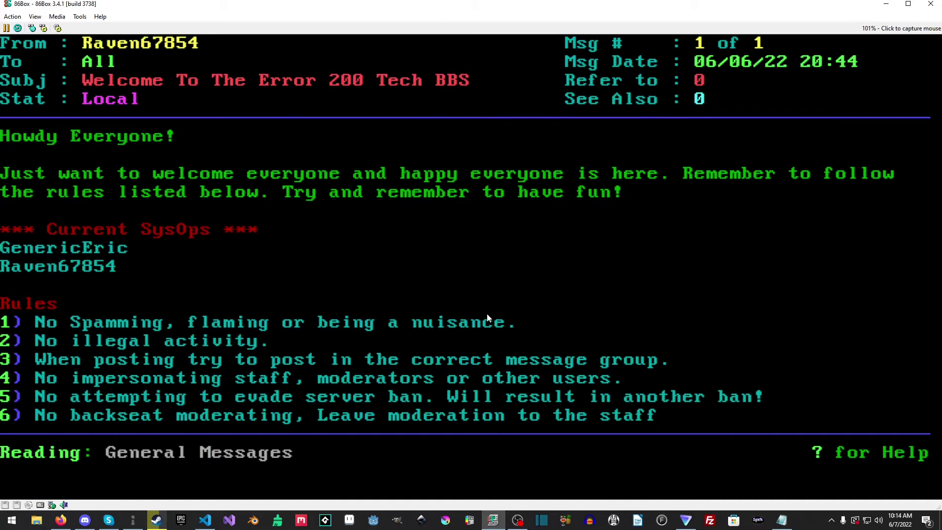
{"action": "key", "text": "Down"}
{"action": "key", "text": "Down"}
{"action": "key", "text": "Down"}
{"action": "key", "text": "Down"}
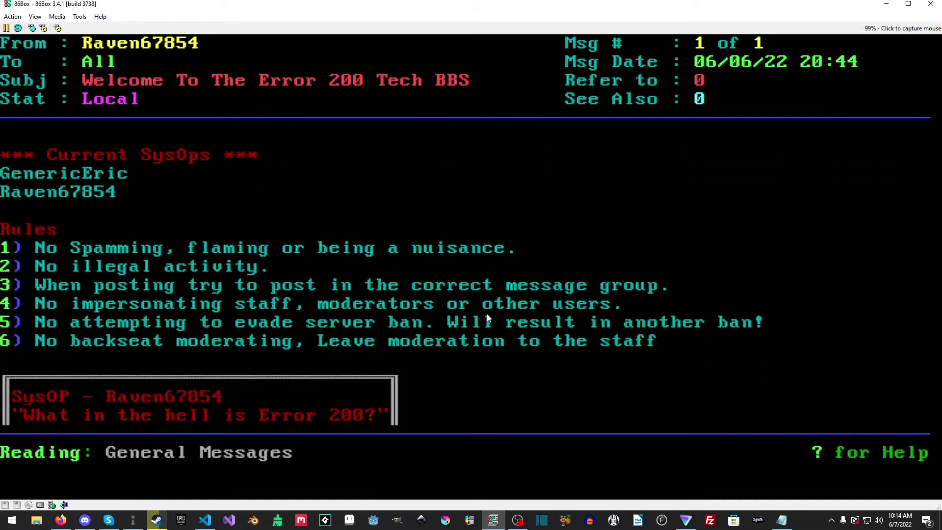
{"action": "key", "text": "Page_Up"}
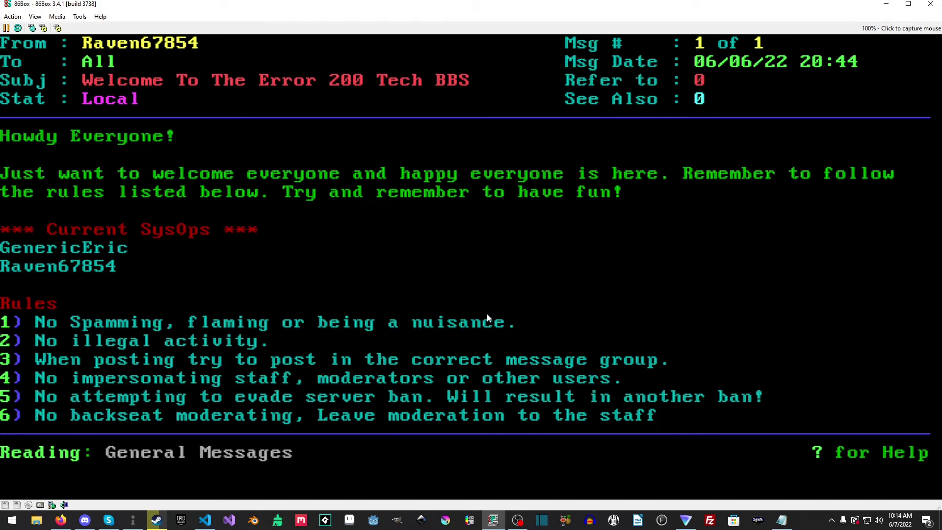
{"action": "key", "text": "Escape"}
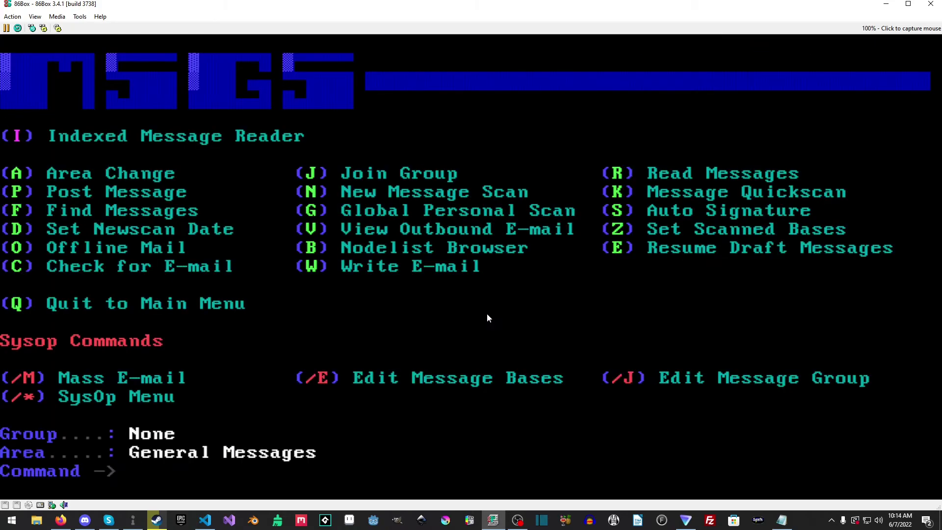
{"action": "key", "text": "q"}
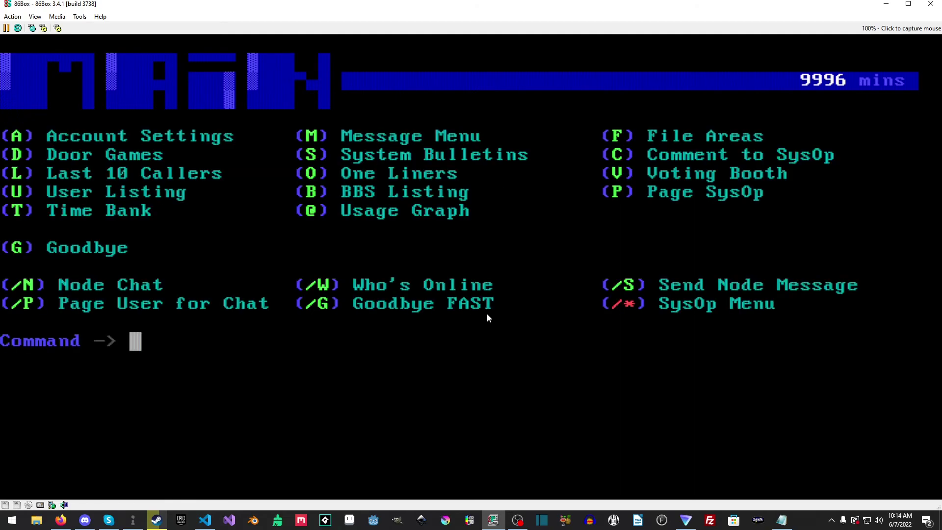
{"action": "key", "text": "d"}
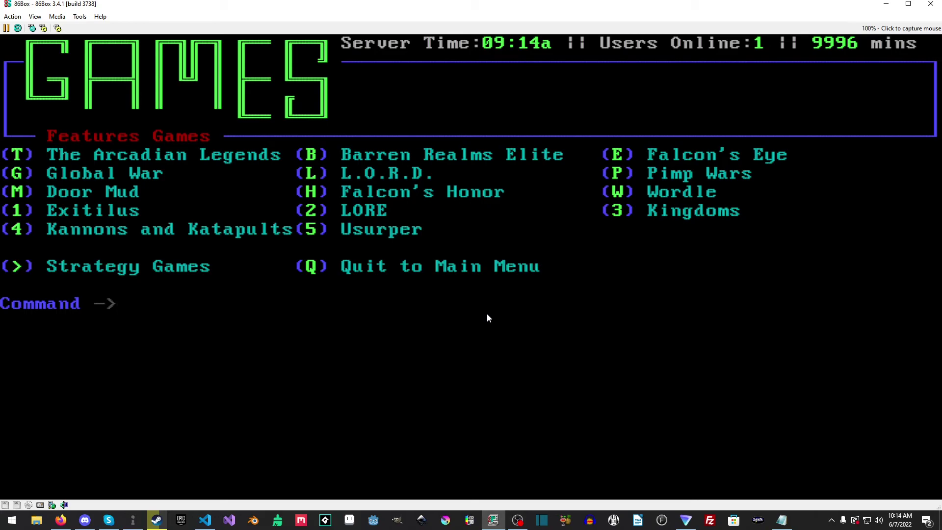
Step: Enter Legend of the Red Dragon, reach the Town Square, then quit back to the Games list
{"action": "key", "text": "l"}
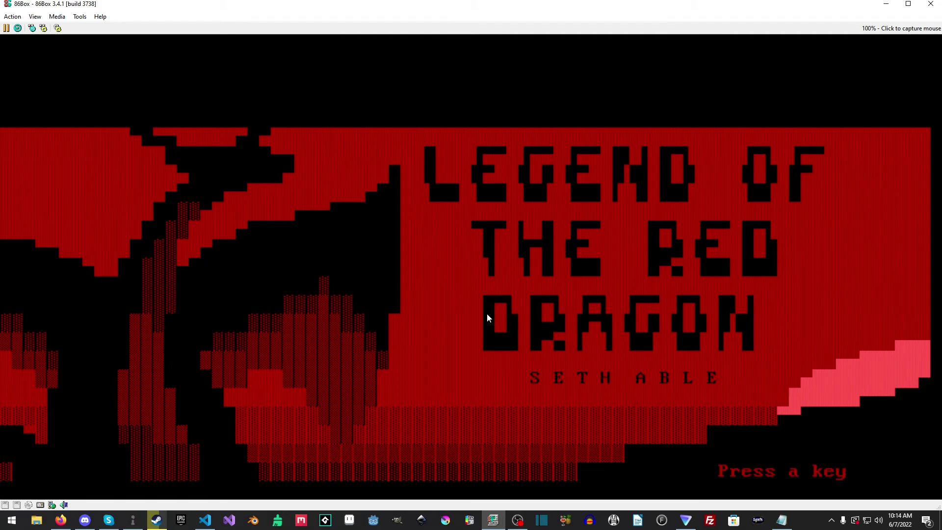
{"action": "key", "text": "Return"}
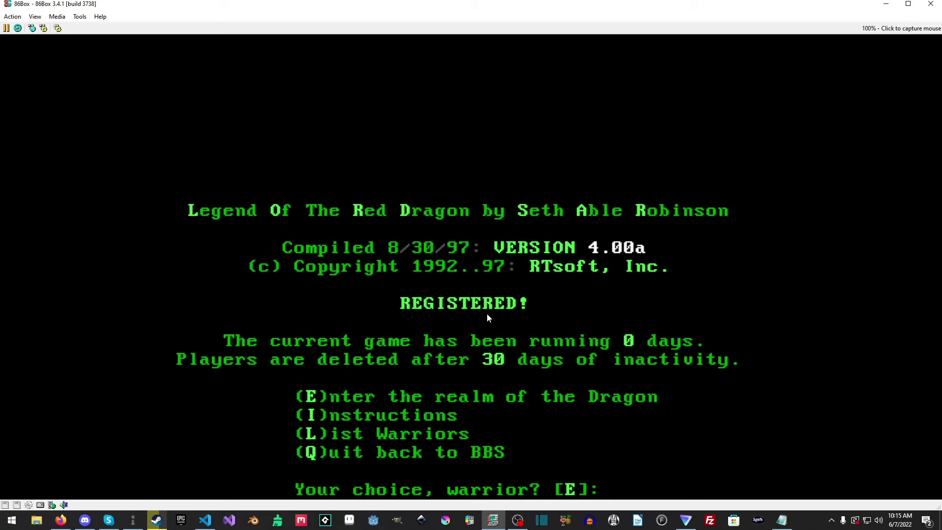
{"action": "key", "text": "e"}
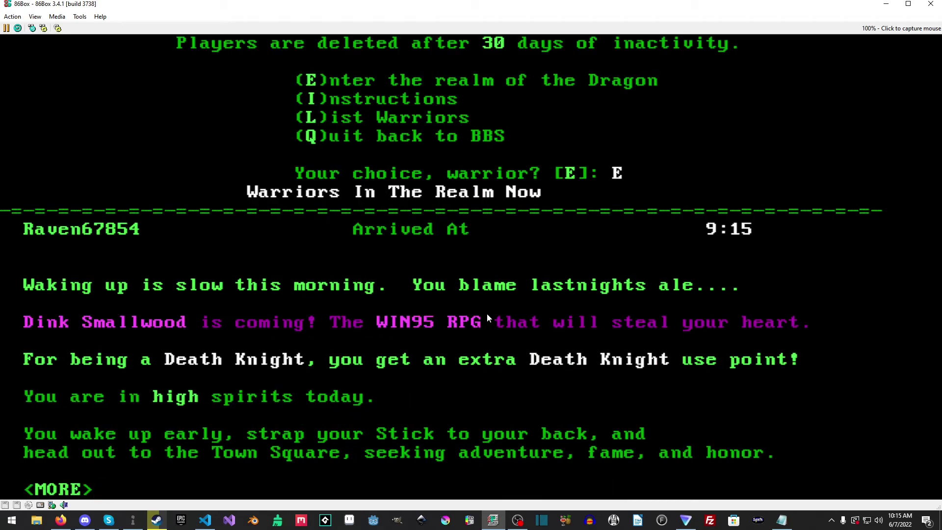
{"action": "key", "text": "Return"}
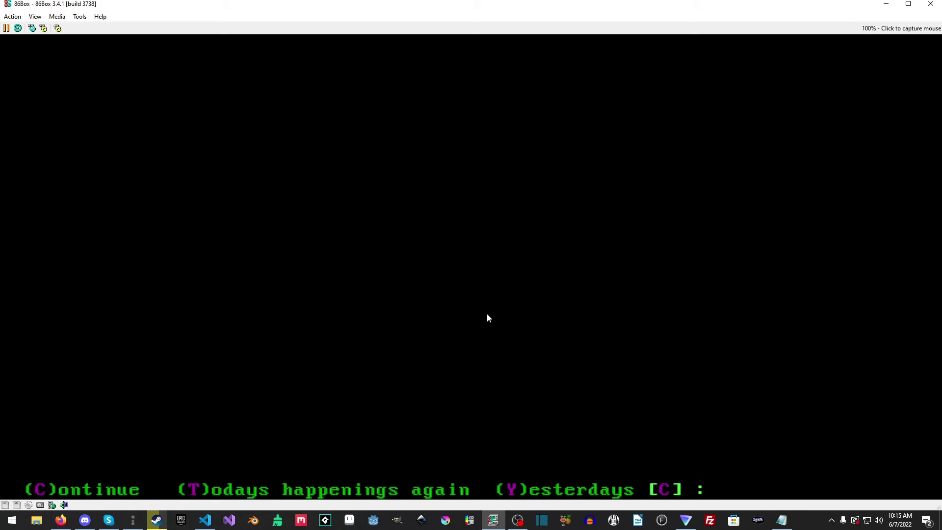
{"action": "key", "text": "Return"}
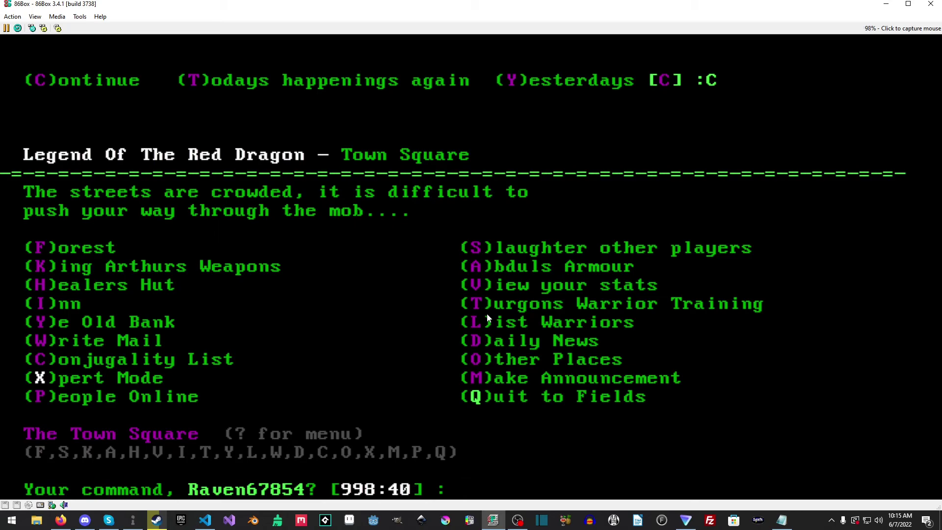
{"action": "key", "text": "q"}
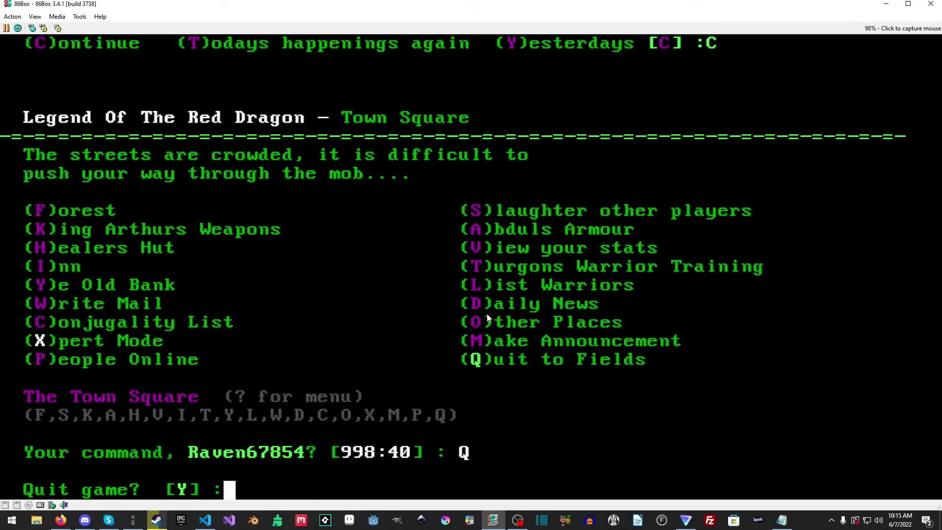
{"action": "key", "text": "Return"}
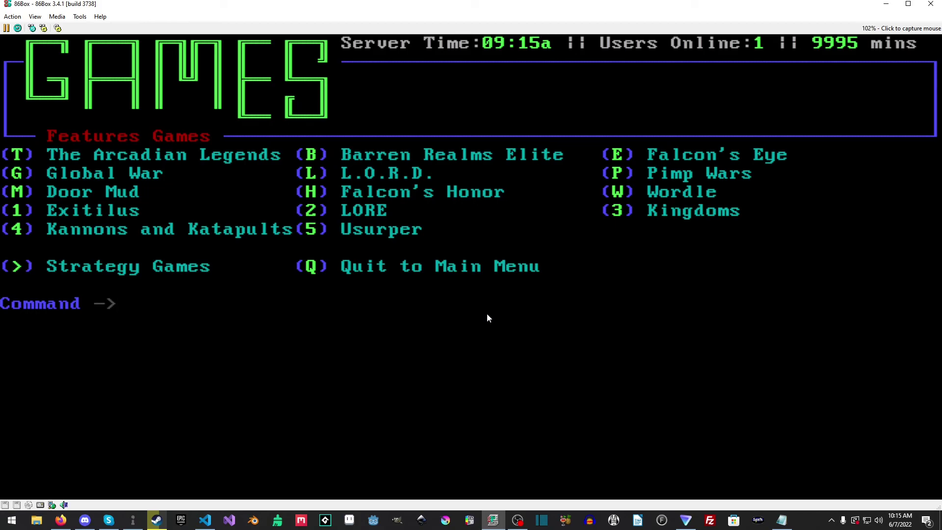
Step: Launch The Arcadian Legends door and continue past its paused title screen
{"action": "key", "text": "t"}
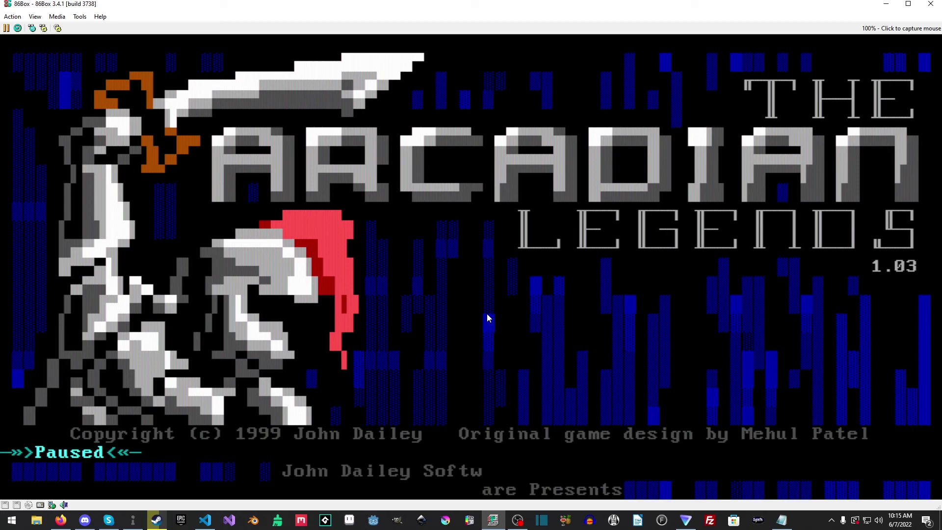
{"action": "key", "text": "Return"}
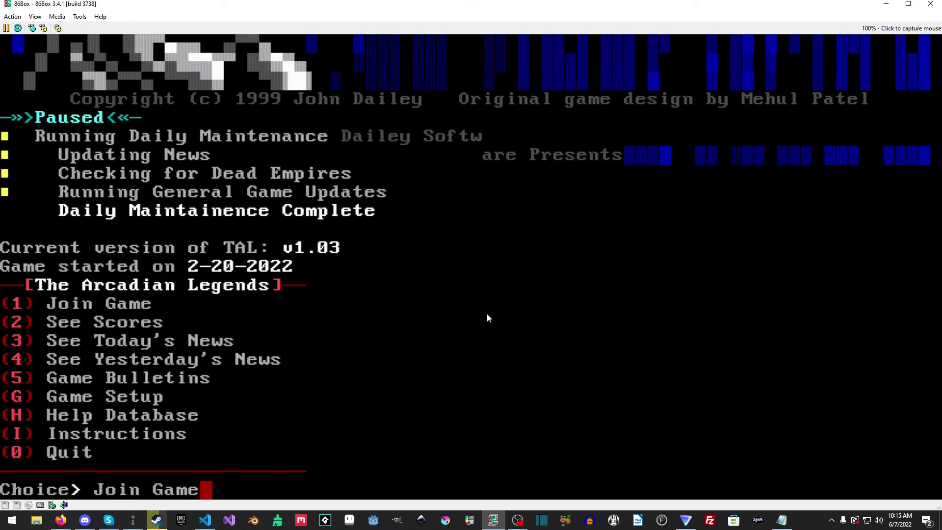